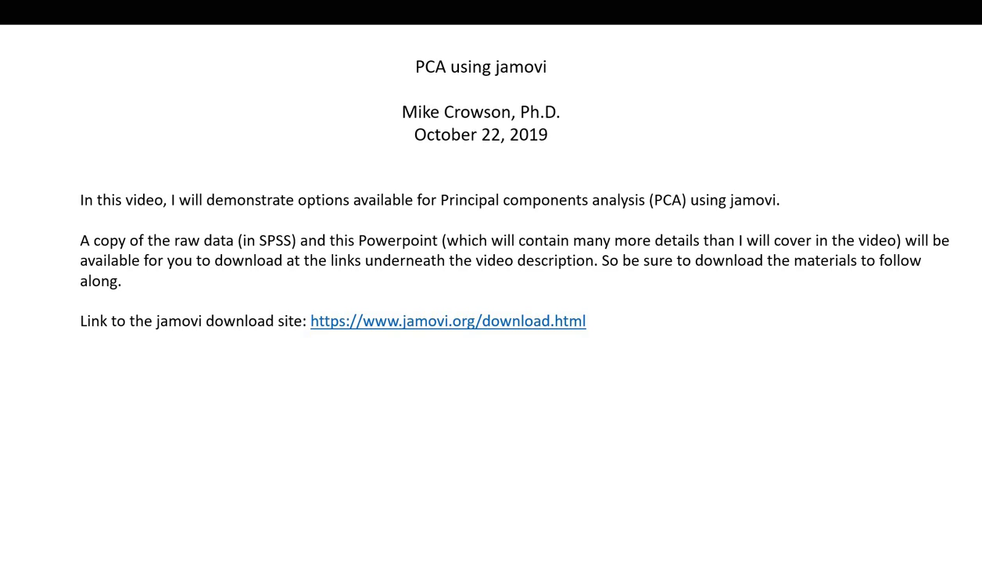
mouse_move(968, 217)
drag(301, 344, 583, 344)
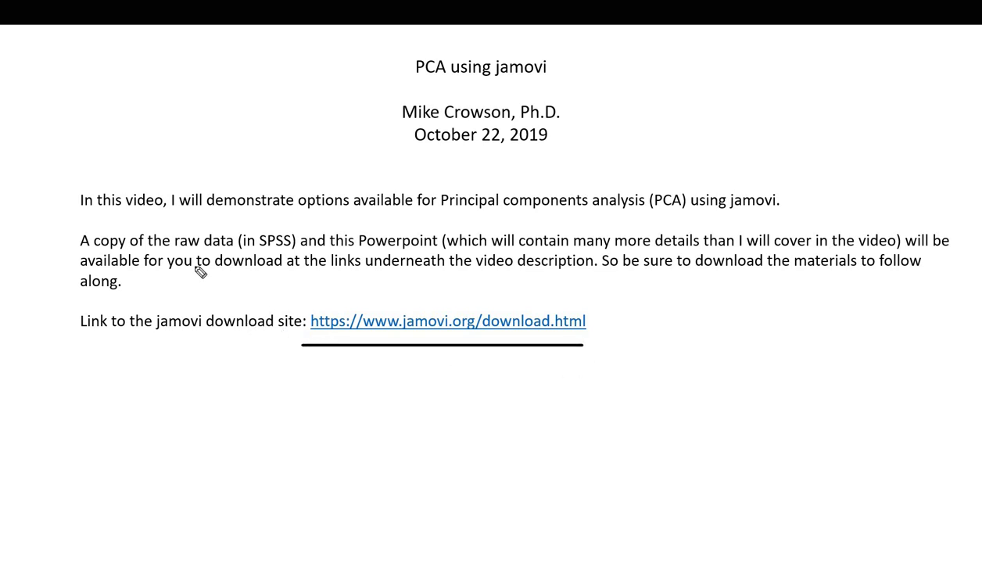
drag(177, 248, 288, 247)
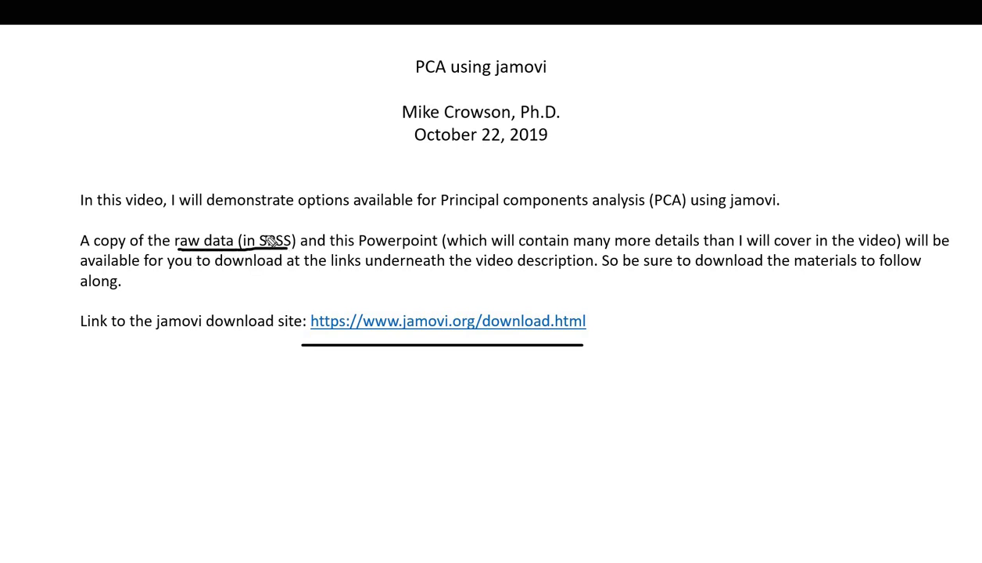
drag(363, 250, 428, 250)
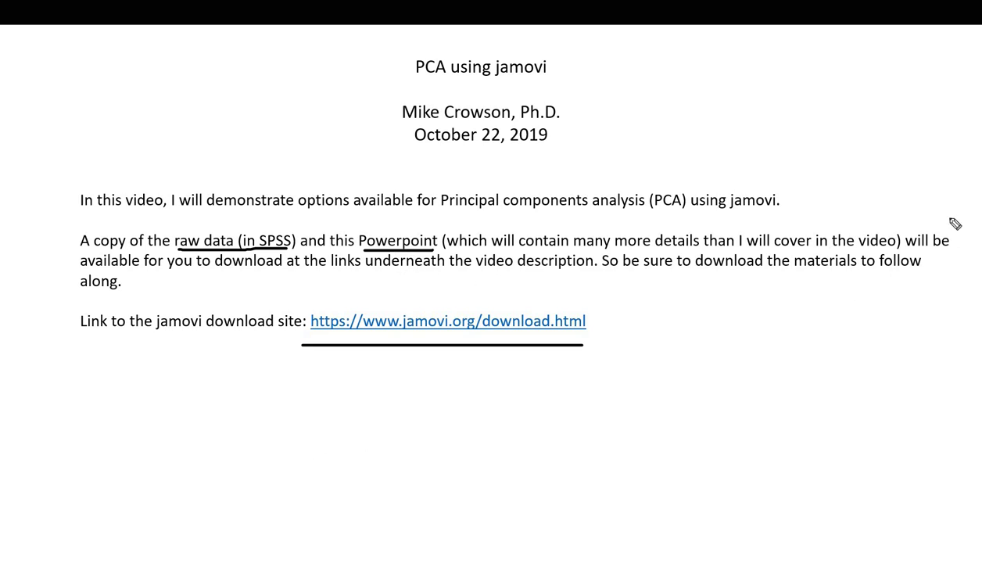
key(e)
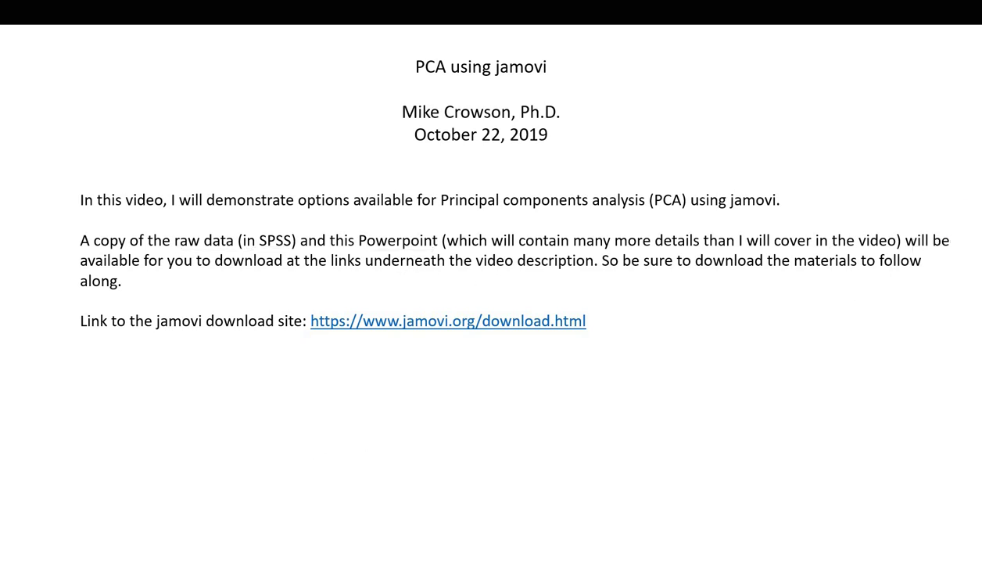
Switch to the browser page with UCLA's annotated SPSS output for principal components analysis and select its web address.
key(alt+Tab)
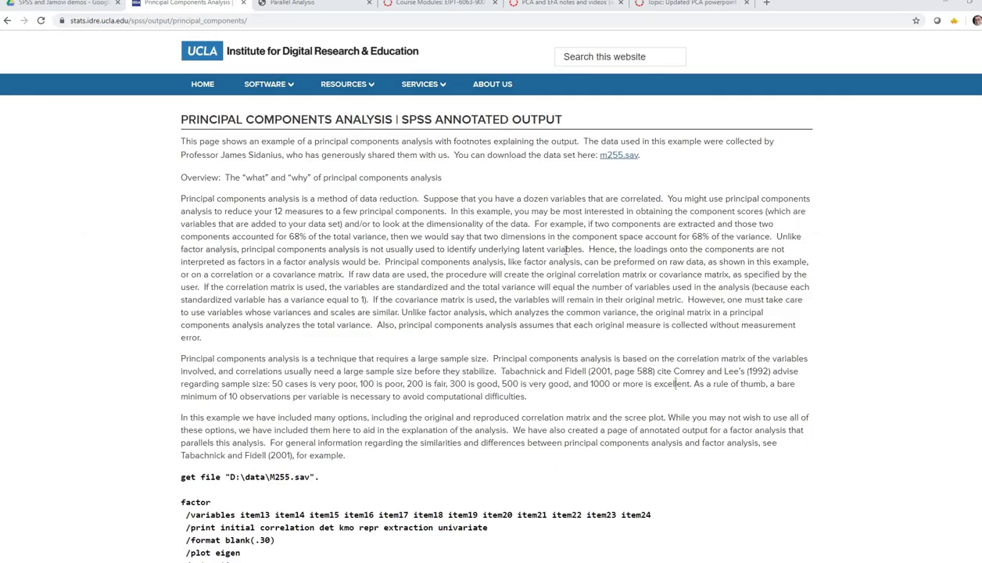
click(402, 22)
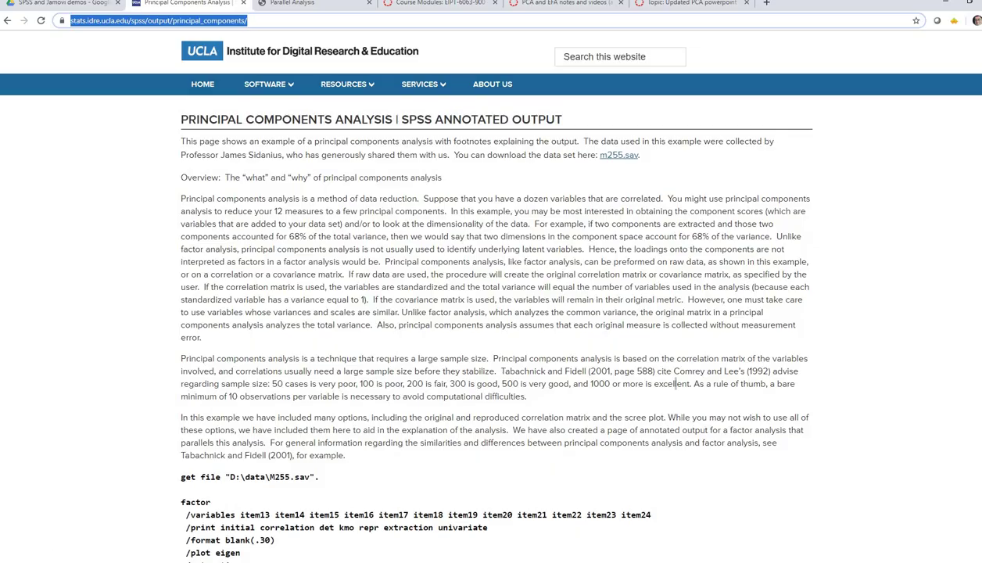
Switch to the SPSS data file and examine the names and labels of the variables item13 to item24.
key(alt+Tab)
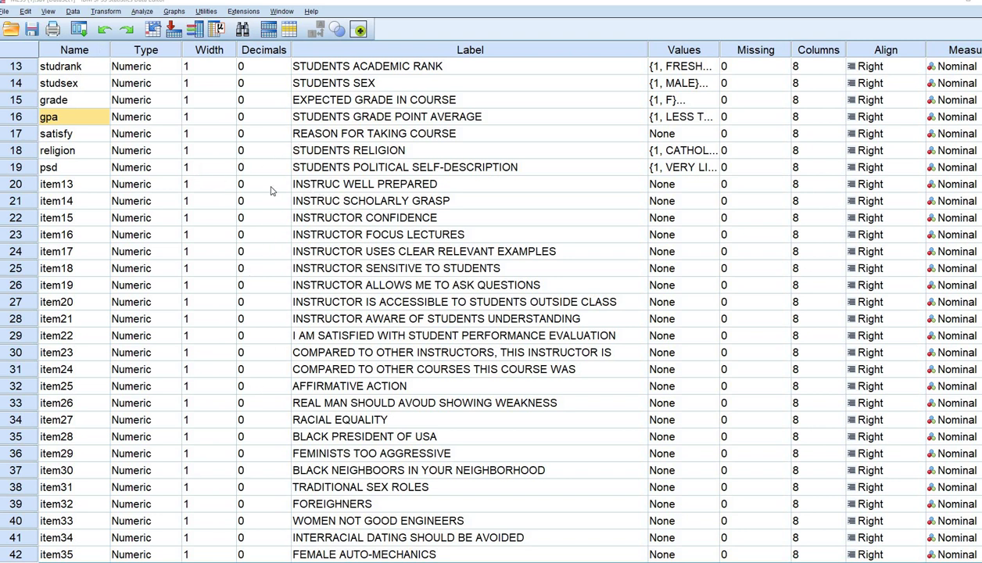
click(311, 188)
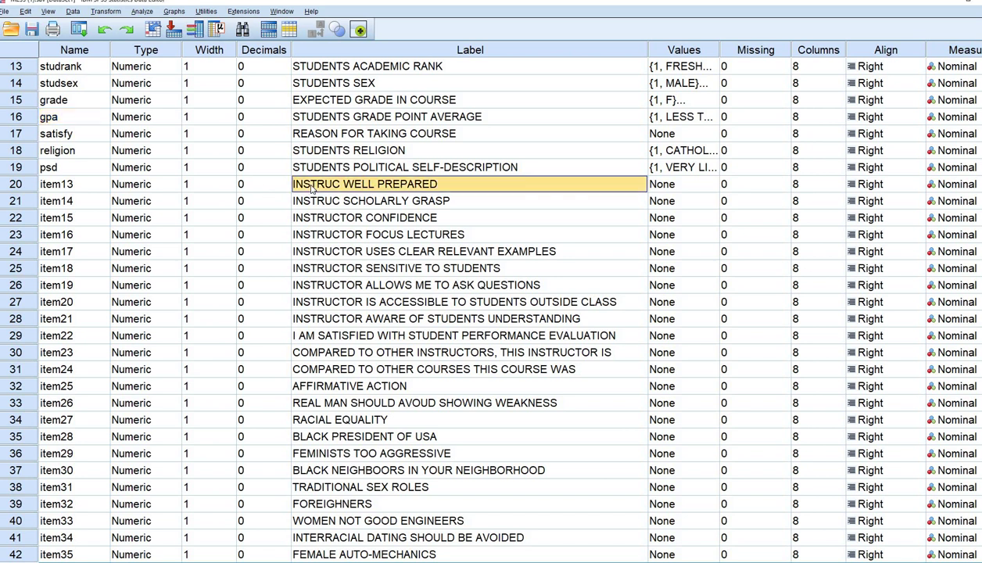
drag(311, 193, 303, 375)
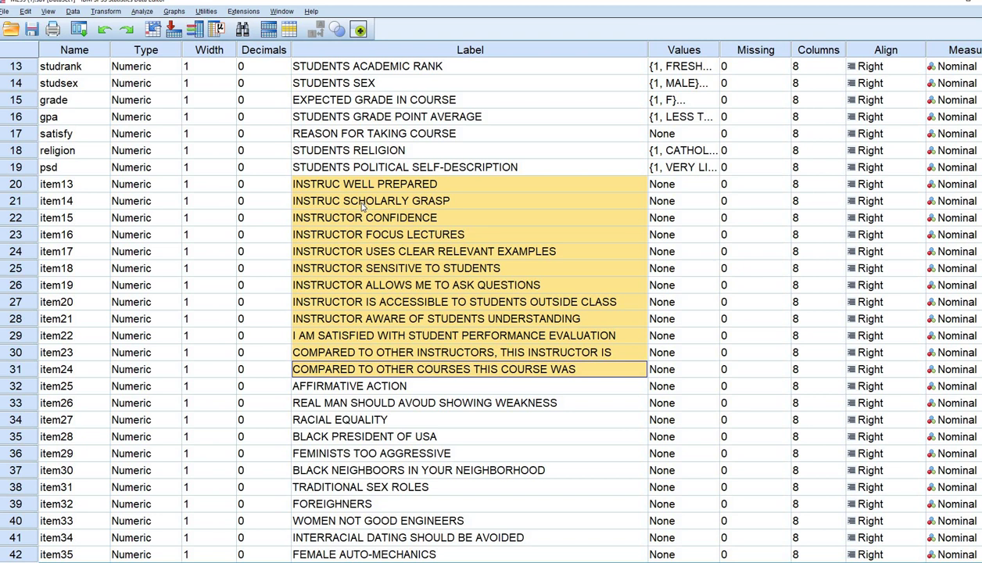
click(317, 190)
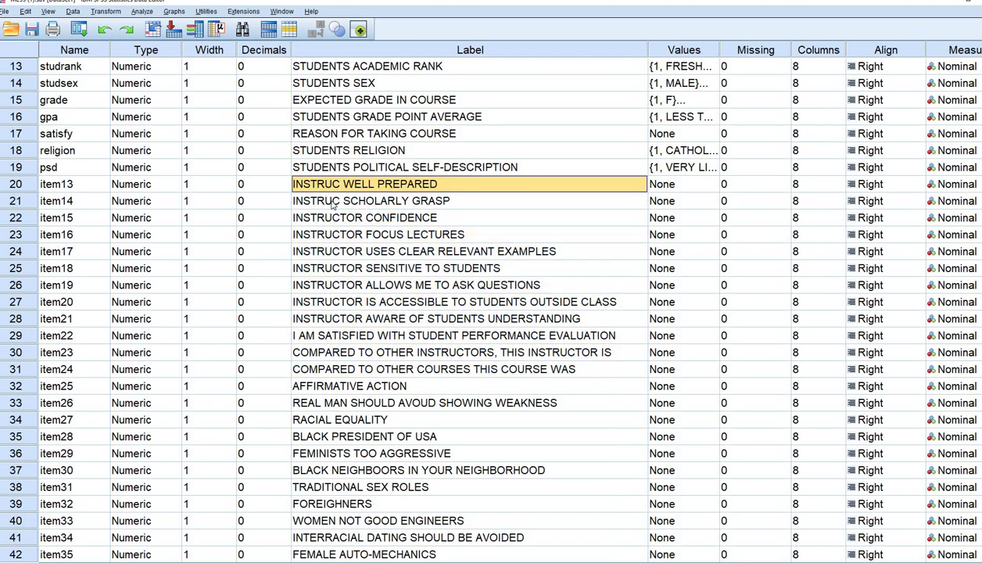
click(333, 202)
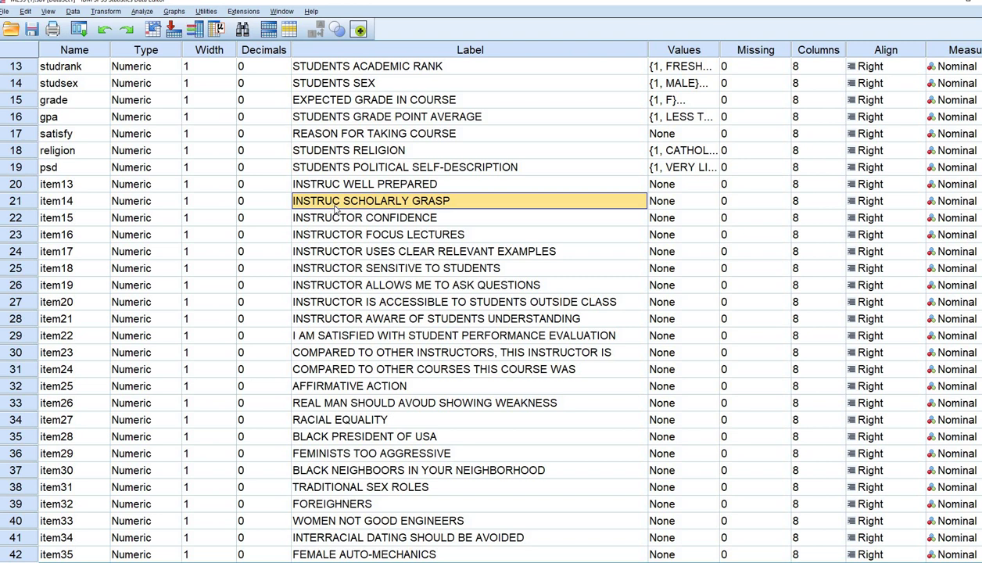
click(334, 218)
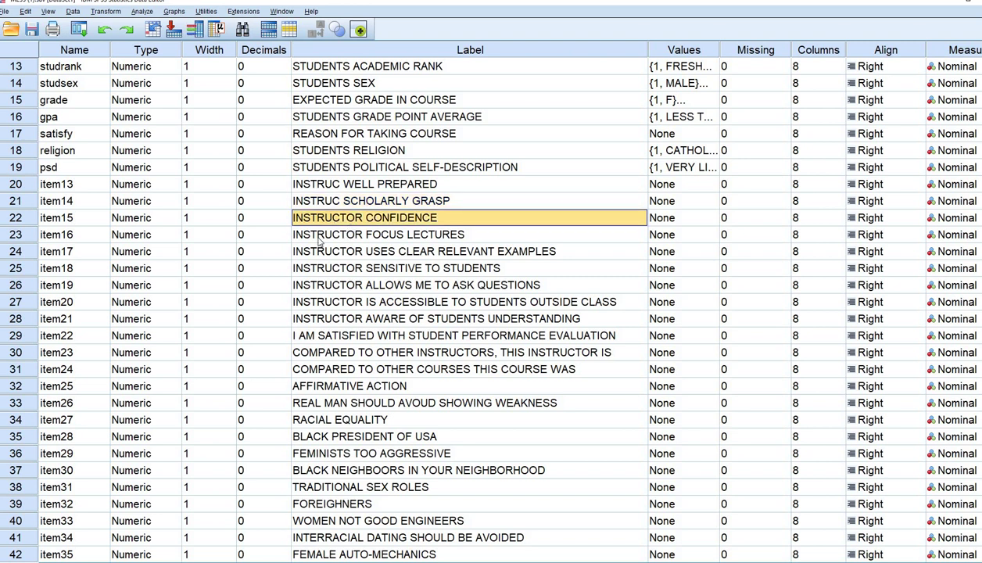
click(336, 236)
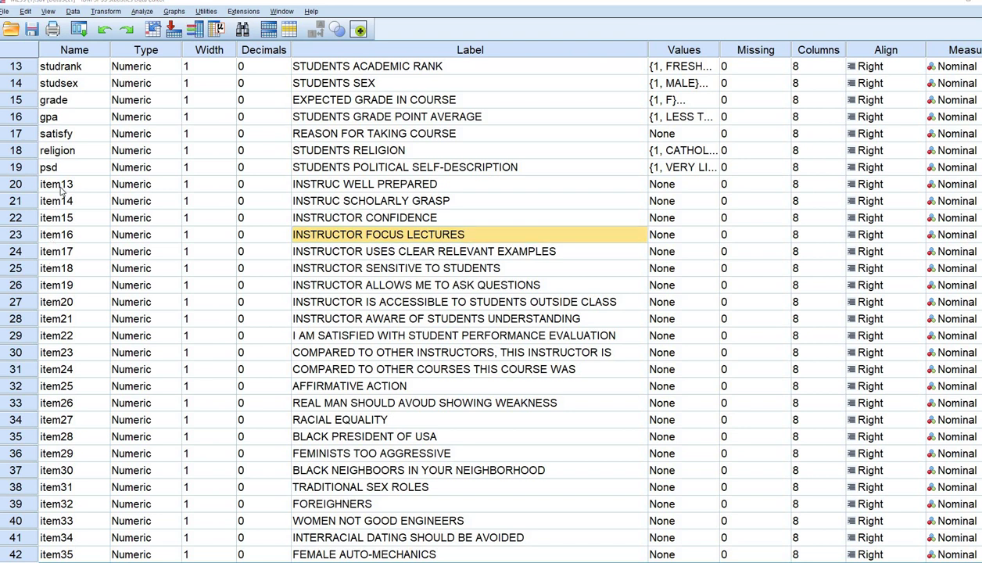
drag(63, 187, 74, 372)
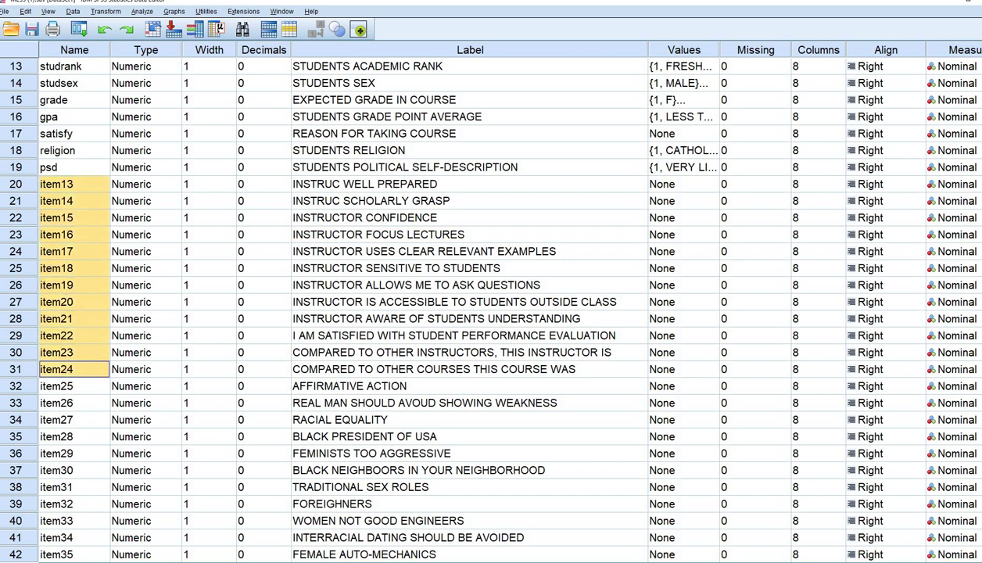
Switch to jamovi and start a Principal Component Analysis on the M255 data set.
click(375, 528)
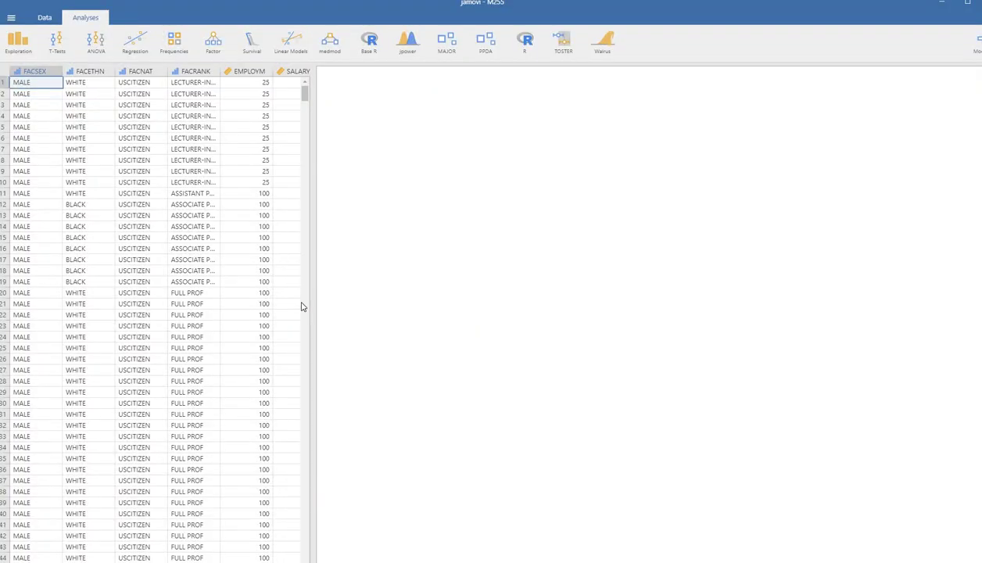
click(313, 151)
click(770, 169)
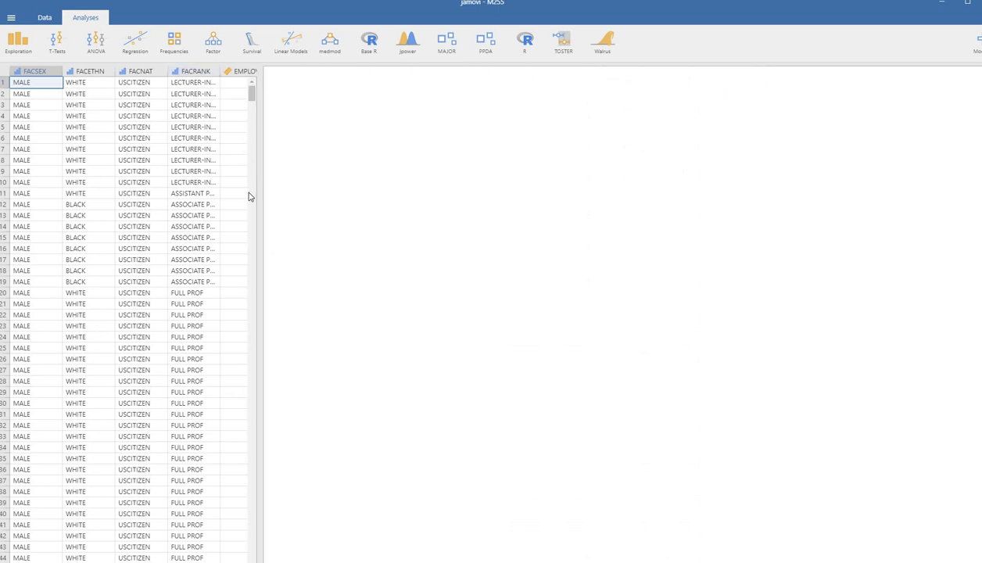
click(223, 51)
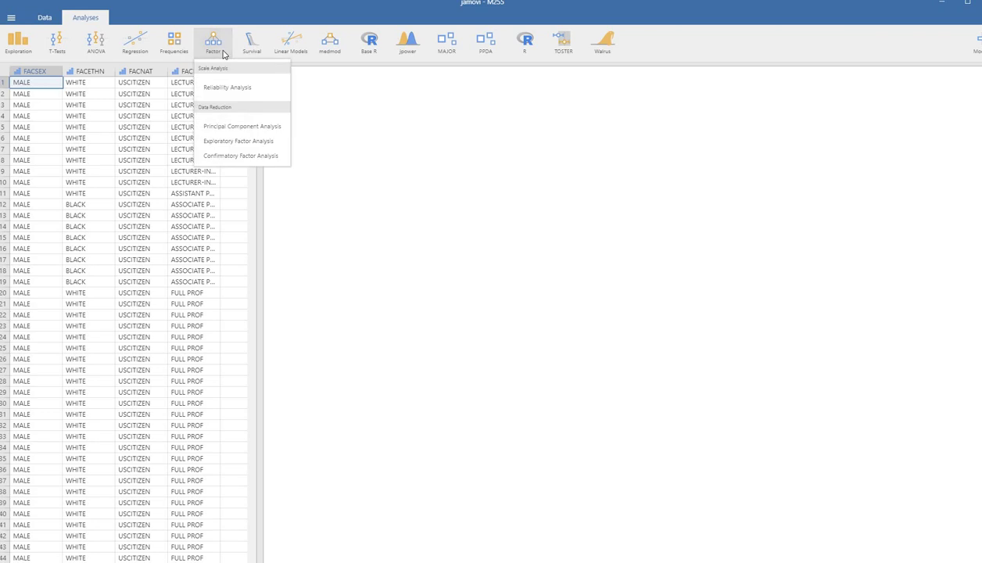
click(275, 128)
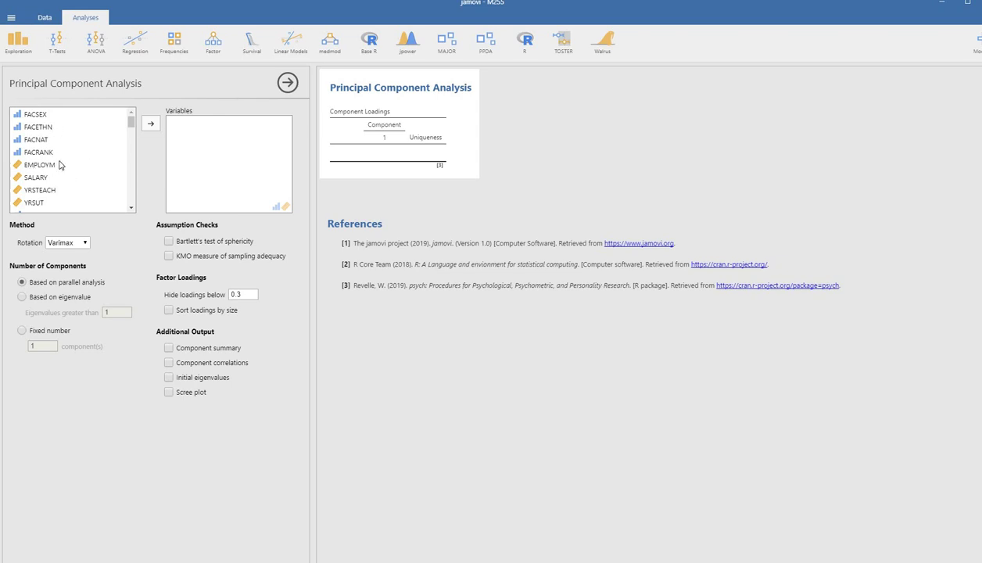
Add ITEM13 through ITEM24 as the analysis variables and enable Bartlett's test of sphericity and the KMO measure of sampling adequacy.
scroll(110, 140, down, 5)
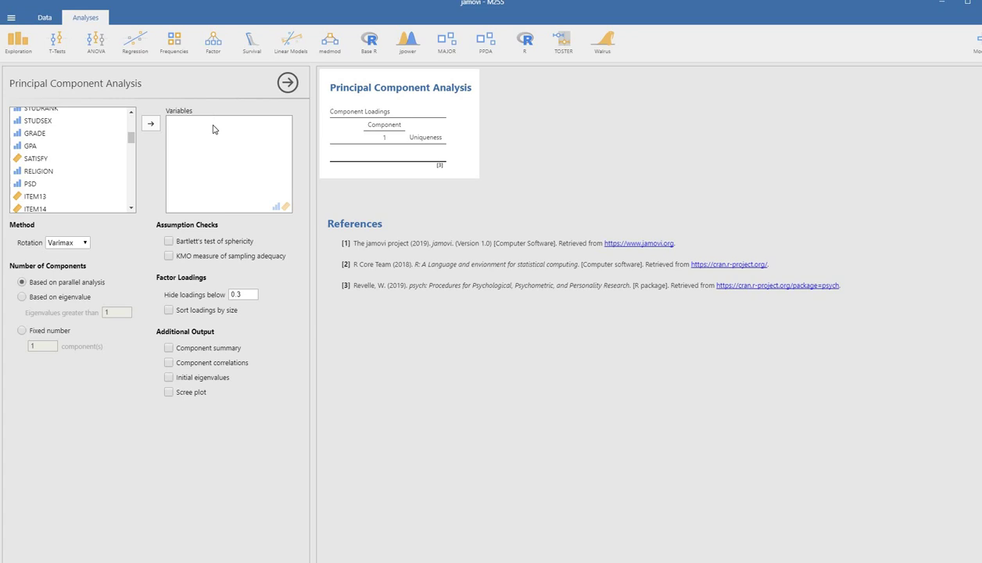
scroll(53, 176, down, 3)
scroll(52, 156, up, 2)
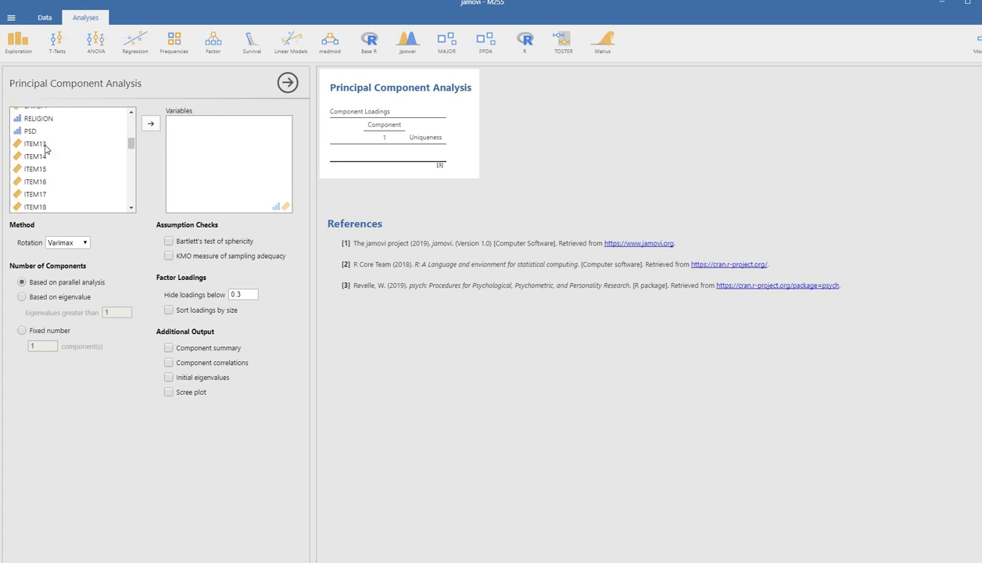
click(48, 145)
drag(132, 142, 133, 153)
shift+click(44, 196)
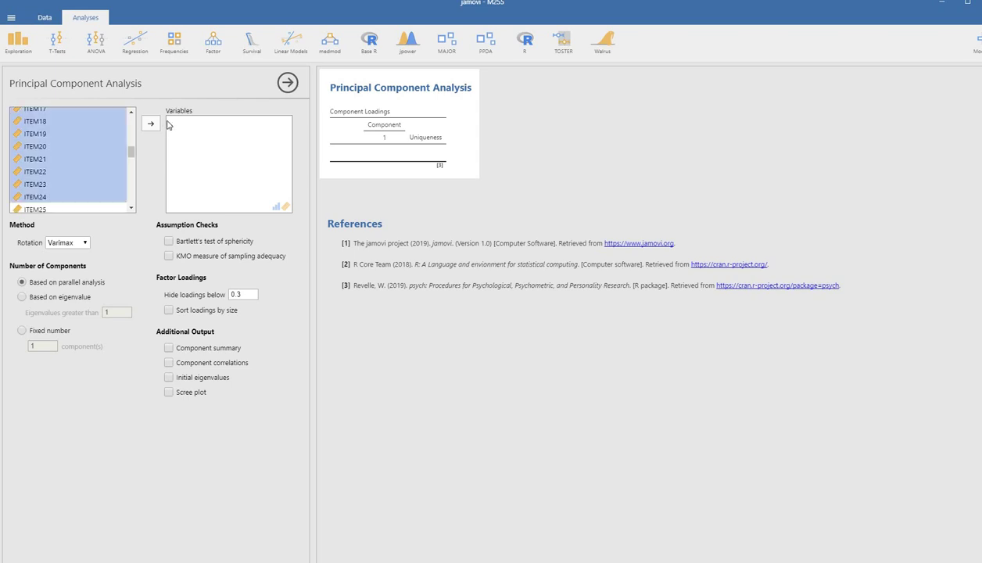
click(152, 124)
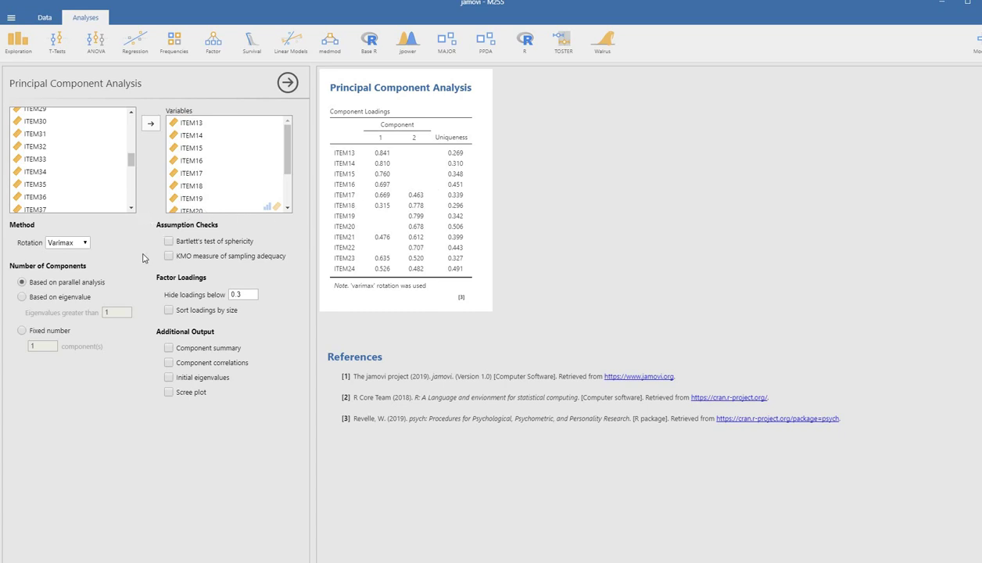
click(168, 242)
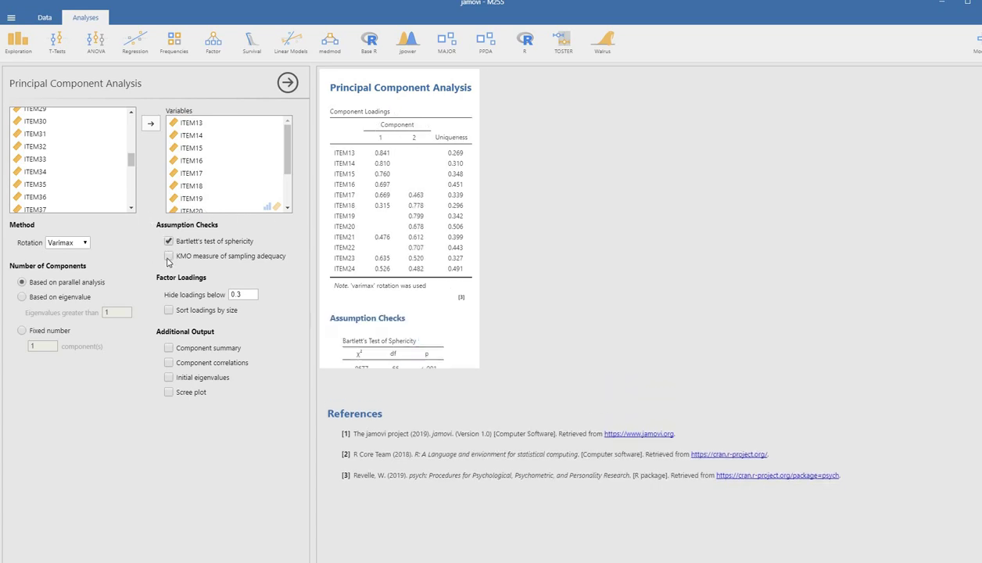
click(168, 258)
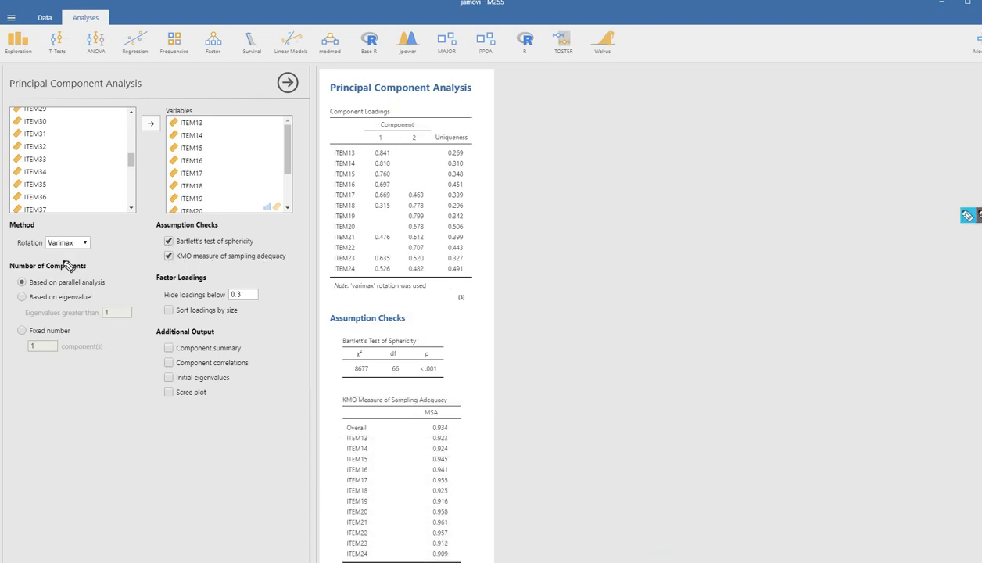
Review the options for choosing the number of components: parallel analysis, eigenvalue and fixed number.
drag(10, 273, 86, 275)
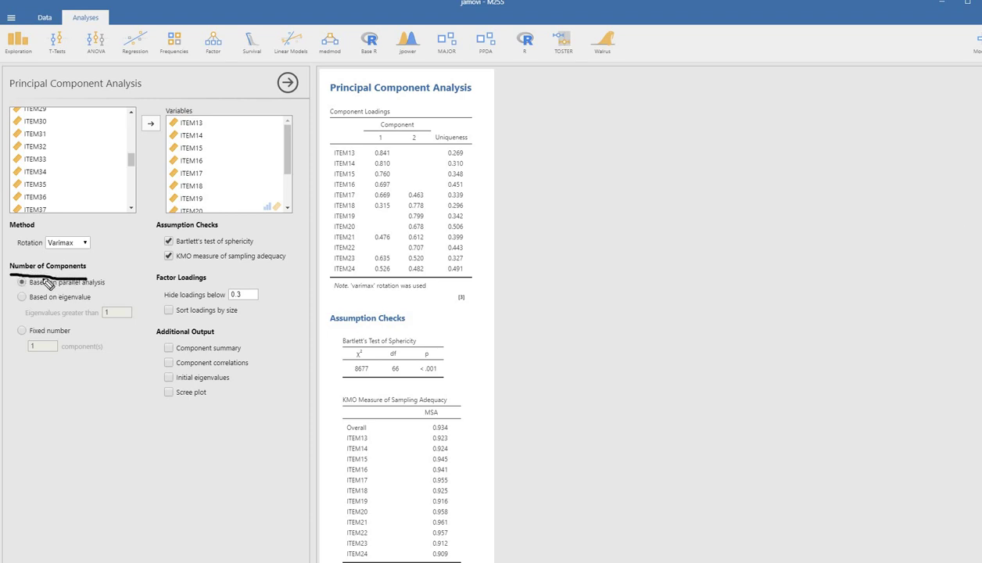
mouse_move(31, 289)
mouse_down()
mouse_move(53, 311)
mouse_move(94, 294)
mouse_up()
click(22, 297)
key(Escape)
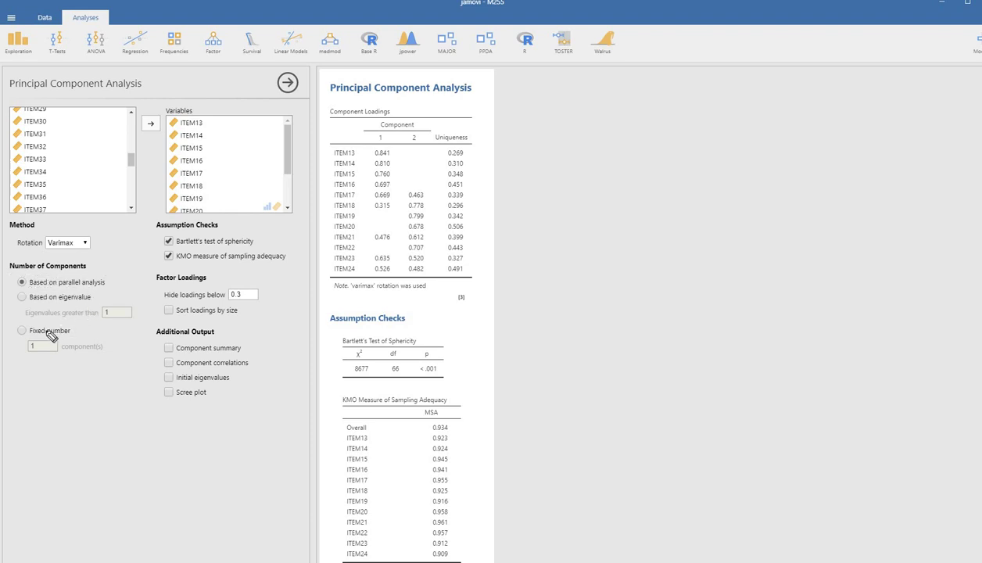
mouse_move(44, 323)
mouse_down()
mouse_move(21, 324)
mouse_move(94, 360)
mouse_move(99, 326)
mouse_move(43, 321)
mouse_move(47, 346)
mouse_up()
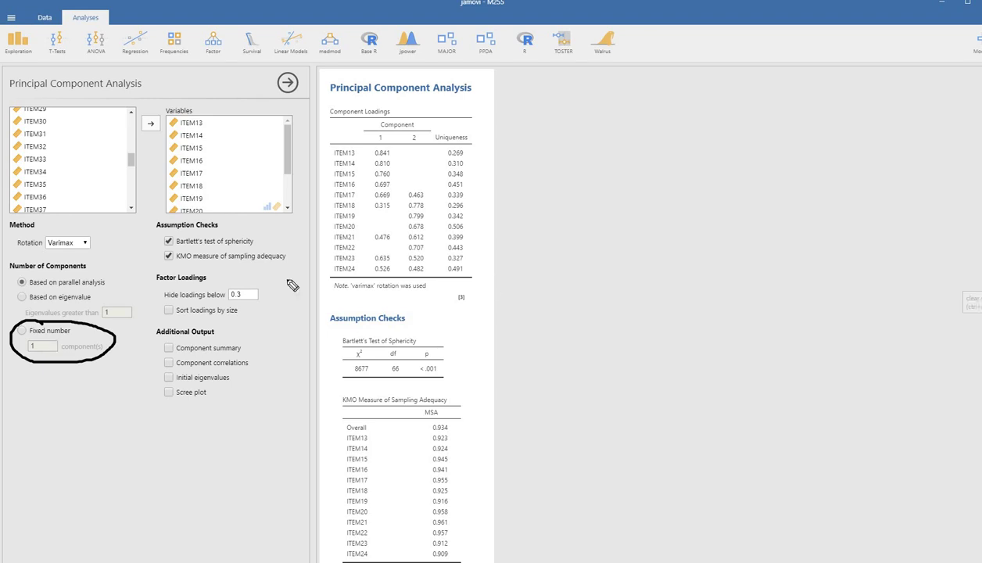
key(e)
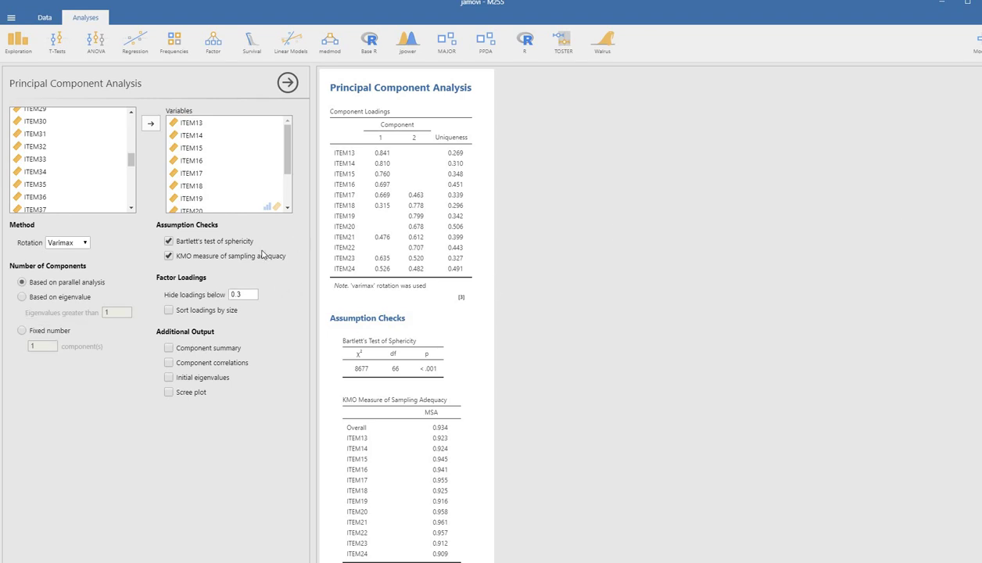
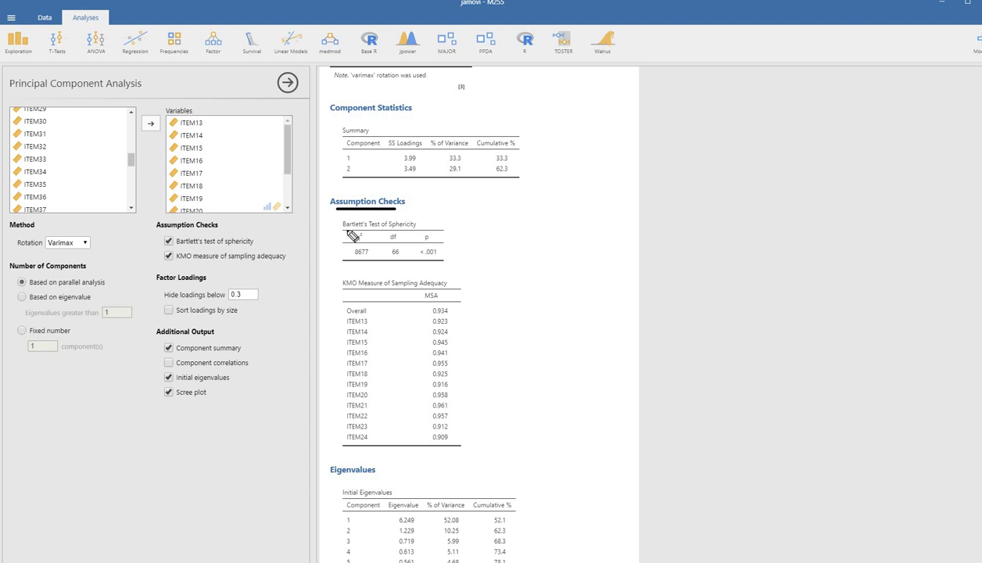
Examine the assumption checks: the p-value of Bartlett's test and the overall and per-item KMO values.
drag(353, 235, 409, 234)
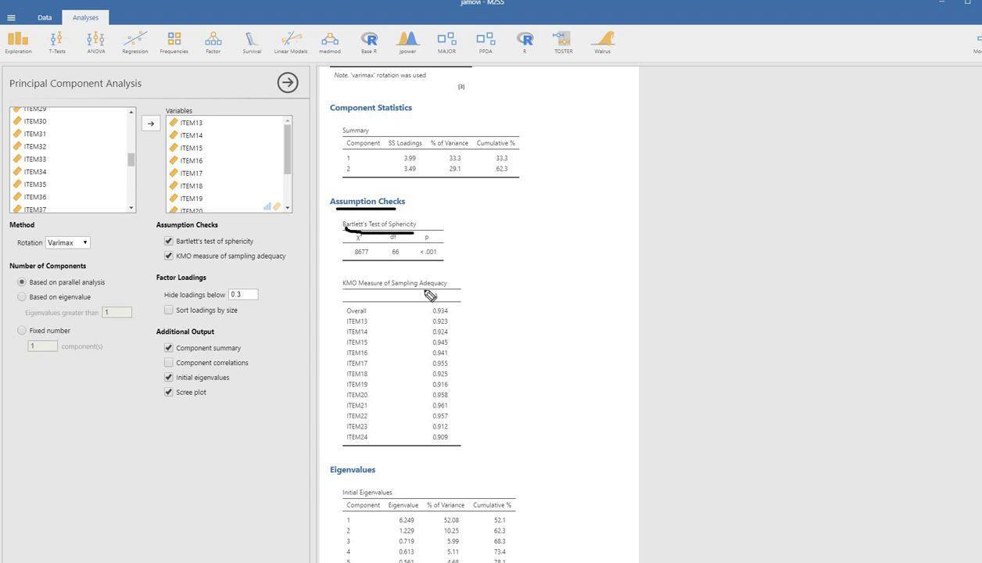
drag(342, 289, 455, 288)
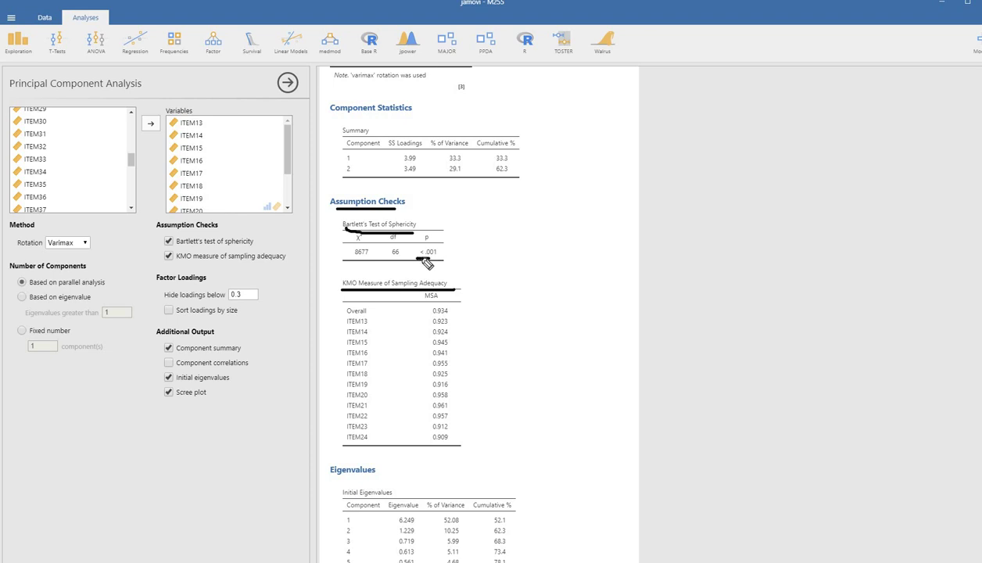
mouse_move(417, 259)
mouse_down()
mouse_move(456, 258)
mouse_move(407, 259)
mouse_up()
mouse_move(434, 241)
mouse_down()
mouse_move(412, 265)
mouse_move(430, 271)
mouse_move(450, 267)
mouse_move(432, 242)
mouse_up()
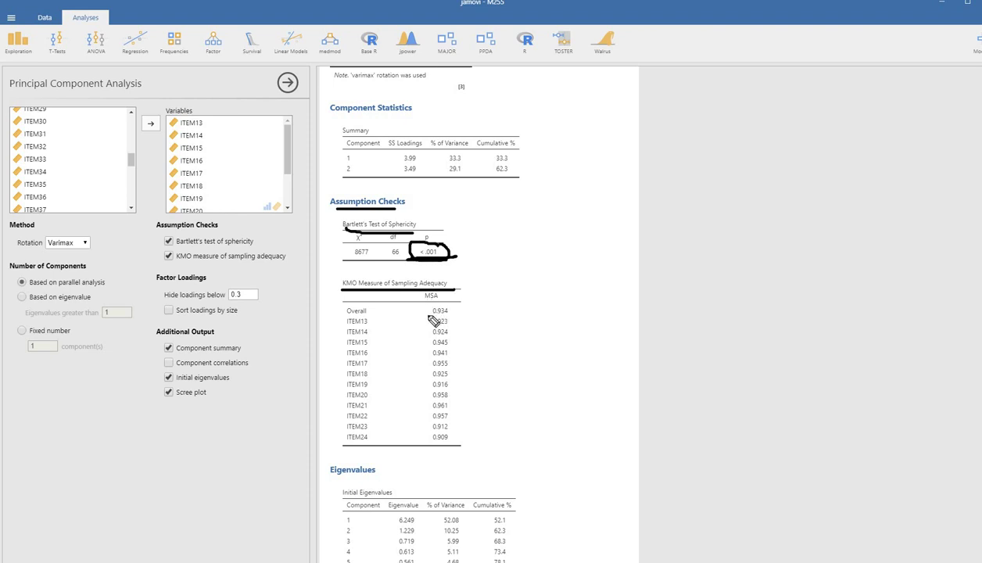
mouse_move(427, 316)
mouse_down()
mouse_move(456, 324)
mouse_move(458, 435)
mouse_up()
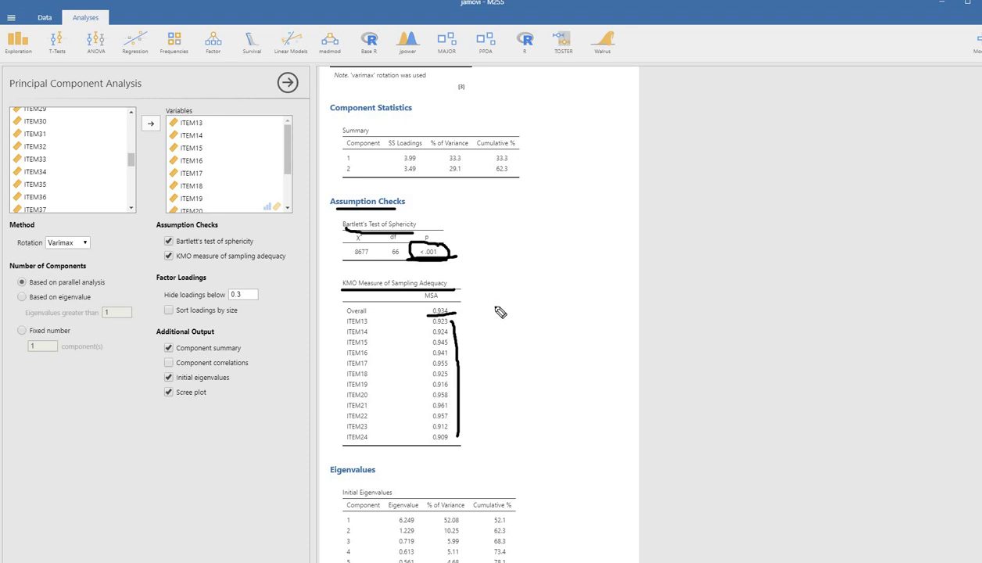
click(494, 305)
mouse_move(519, 301)
mouse_down()
mouse_move(534, 293)
mouse_move(523, 300)
mouse_up()
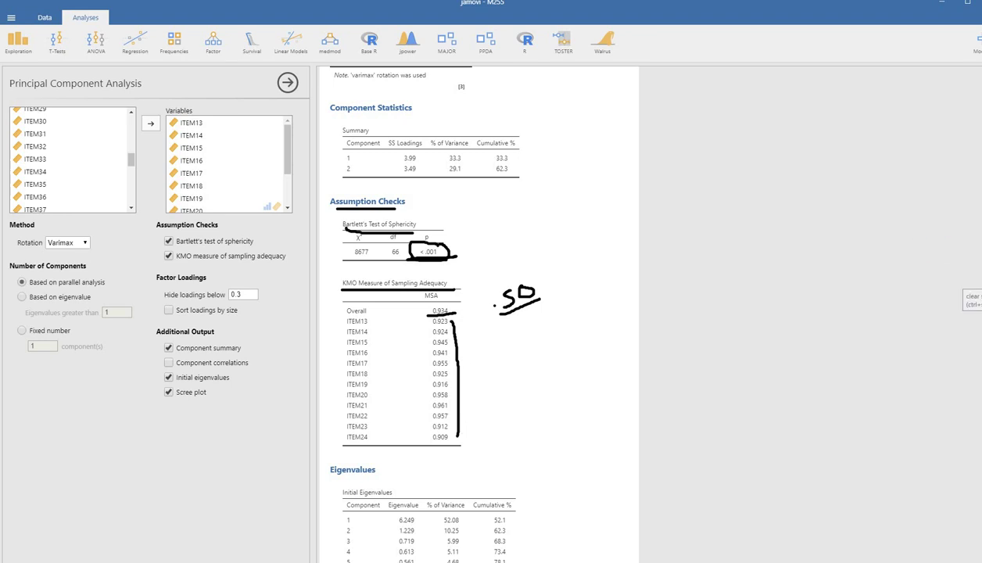
click(977, 298)
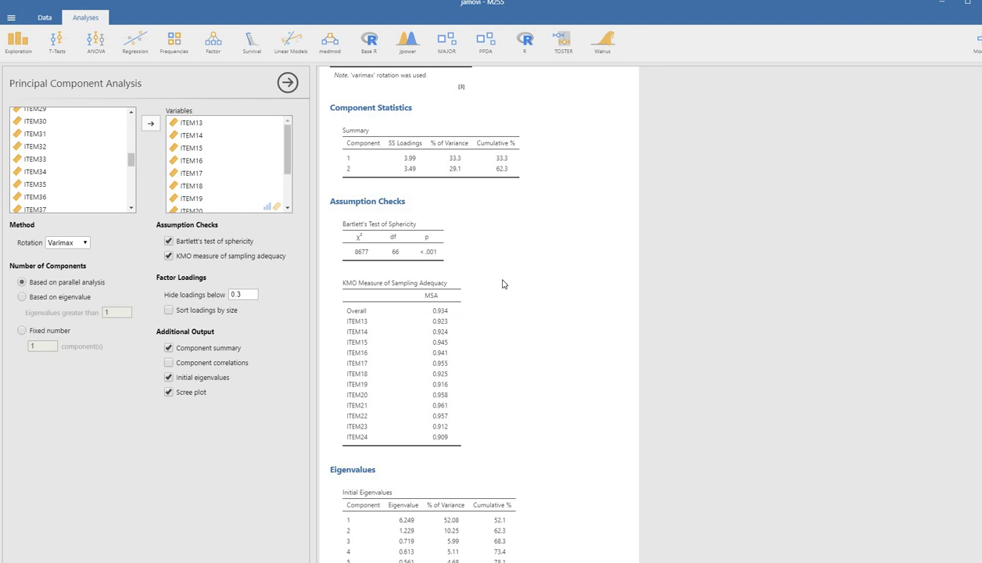
Examine the initial eigenvalues table, underlining its title, component list and eigenvalue column, and mark the parallel analysis option.
scroll(503, 284, down, 5)
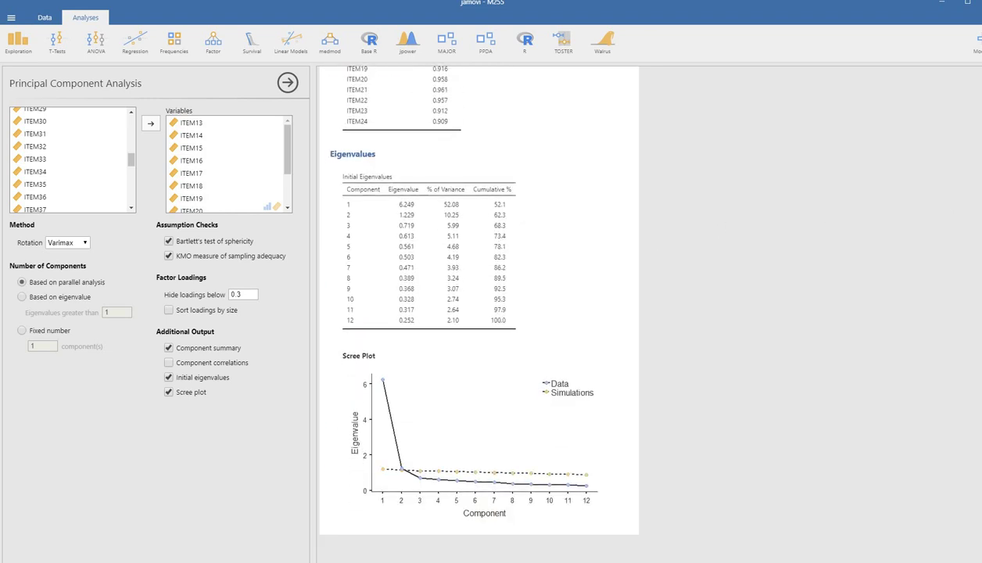
drag(344, 182, 409, 176)
drag(362, 205, 364, 322)
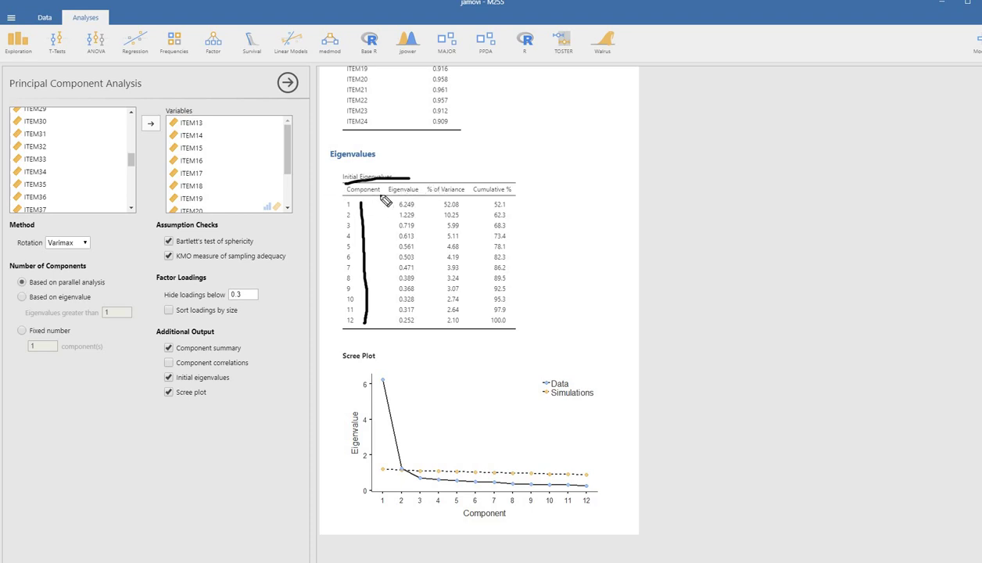
drag(389, 196, 419, 196)
drag(31, 288, 102, 286)
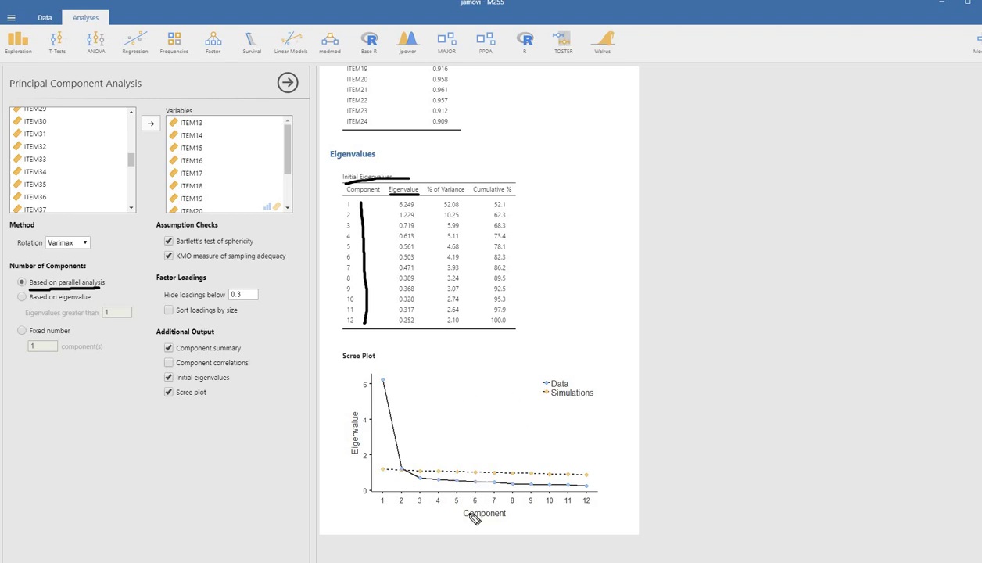
Compare the data and simulation eigenvalues in the scree plot, marking the legend and the points of each component, and clear the marks.
drag(339, 361, 389, 361)
drag(544, 399, 585, 401)
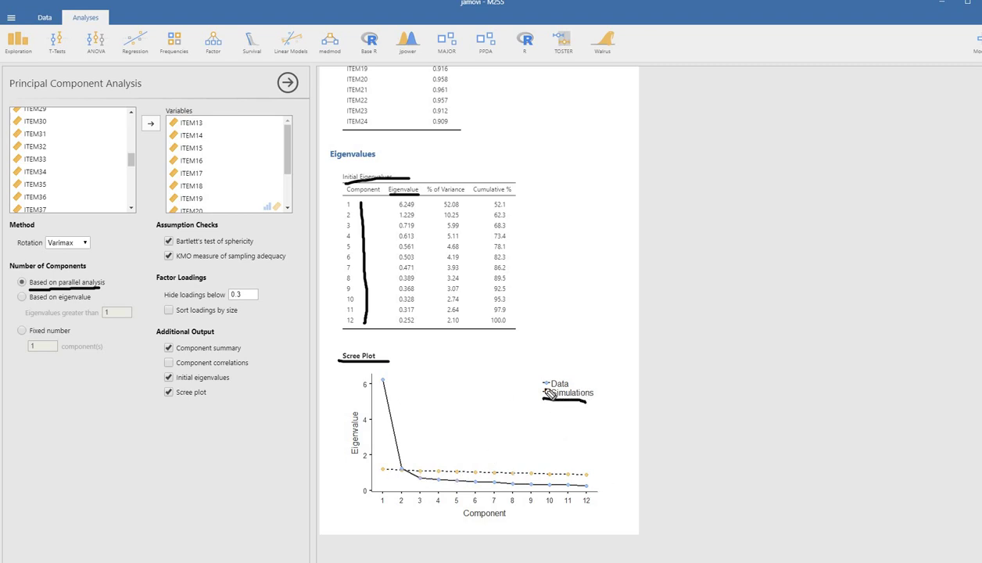
drag(543, 387, 565, 387)
drag(415, 203, 429, 316)
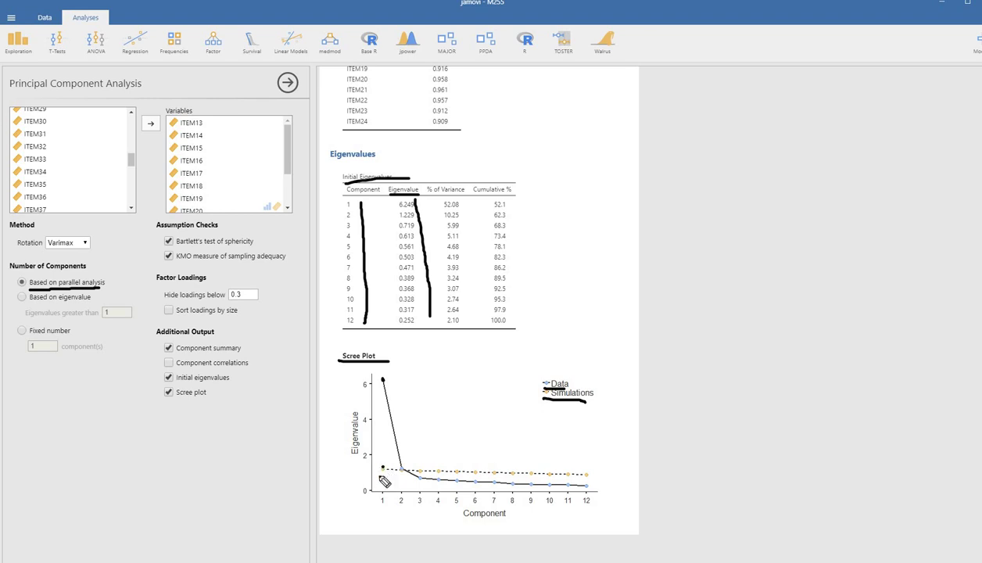
mouse_move(383, 466)
mouse_down()
mouse_move(376, 474)
mouse_move(386, 467)
mouse_up()
mouse_move(401, 474)
mouse_down()
mouse_move(407, 466)
mouse_move(397, 466)
mouse_up()
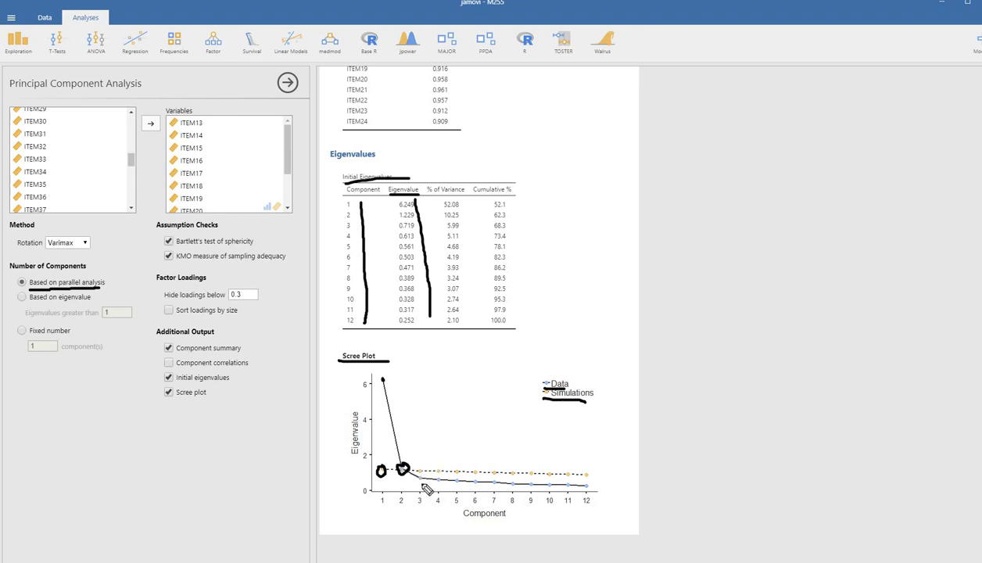
drag(420, 484, 583, 498)
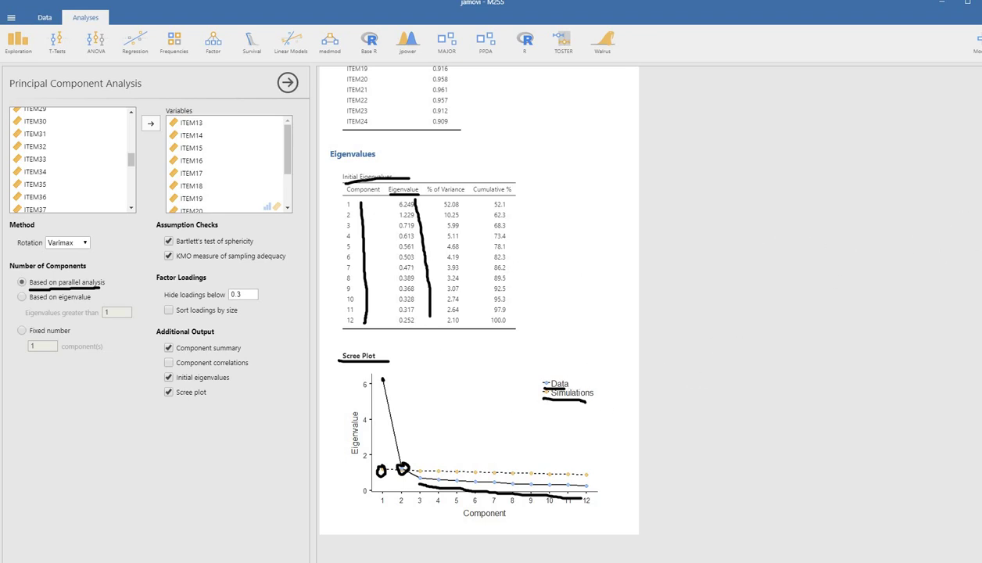
key(Escape)
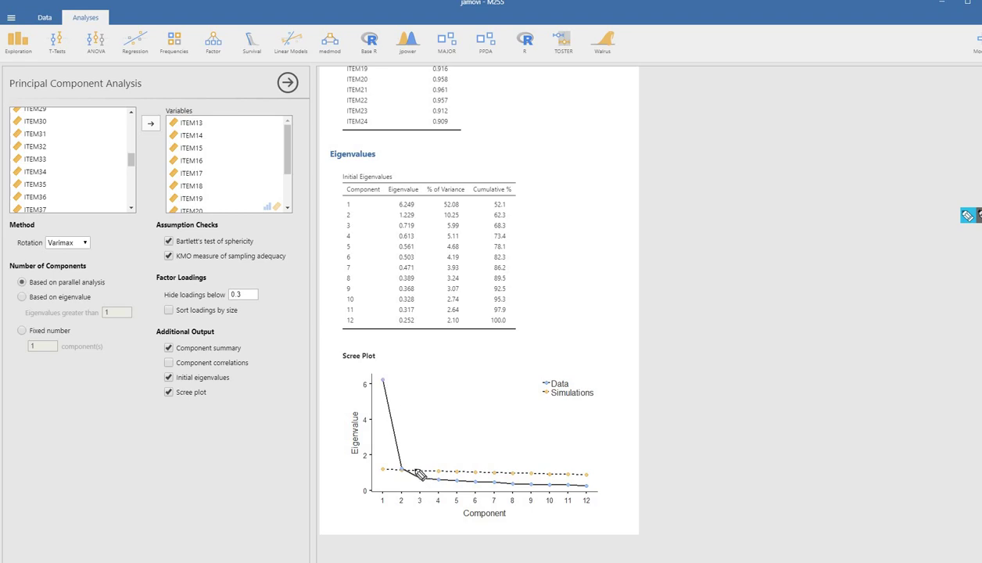
Outline the flat stretch of the scree plot from component 3 to 12, mark its elbow, and clear the marks.
drag(417, 489, 510, 488)
drag(597, 495, 598, 496)
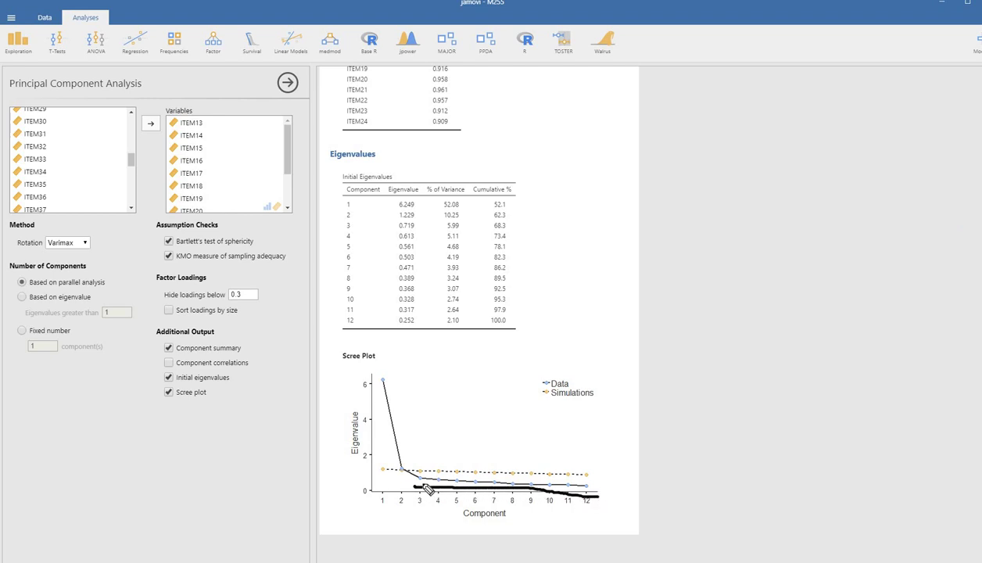
mouse_move(411, 477)
mouse_down()
mouse_move(407, 464)
mouse_move(582, 473)
mouse_move(586, 494)
mouse_up()
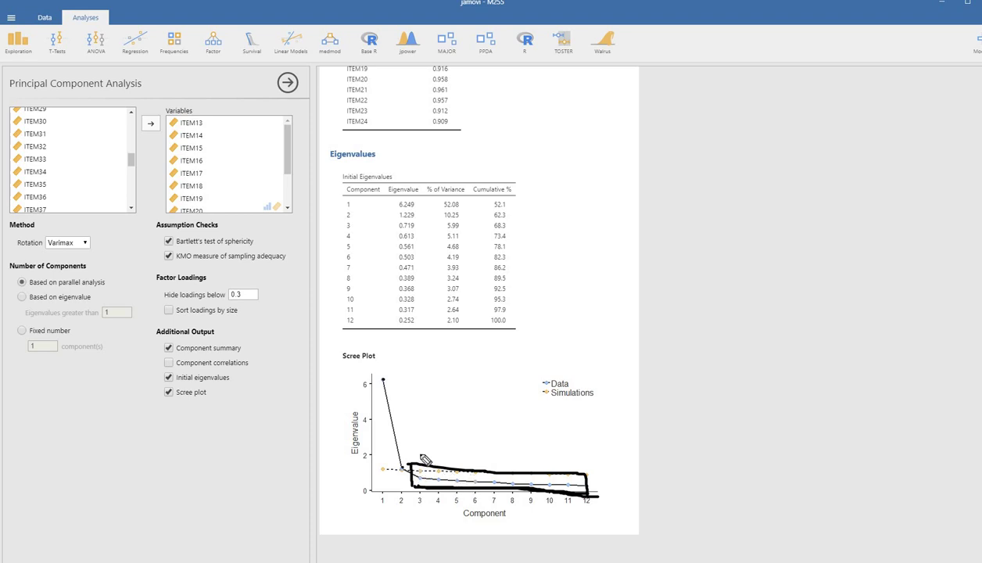
drag(379, 495, 436, 444)
key(Escape)
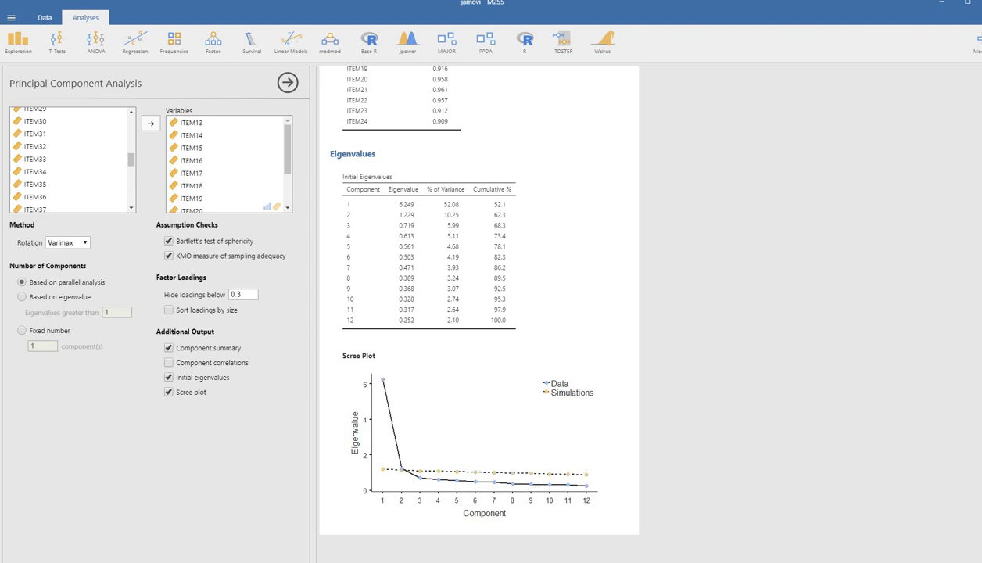
Base the number of components on eigenvalues greater than 1 and review the recalculated output.
click(23, 299)
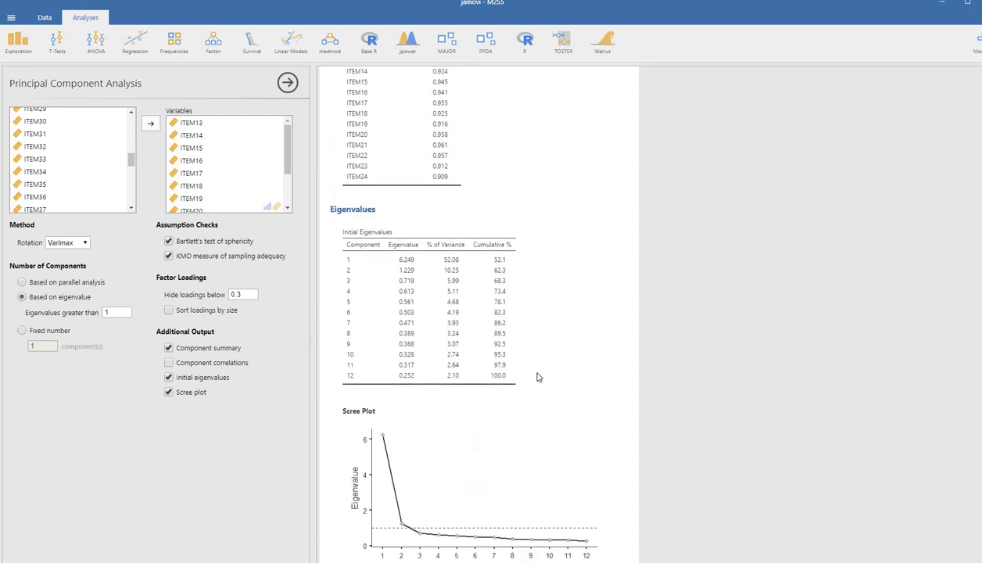
scroll(537, 373, up, 10)
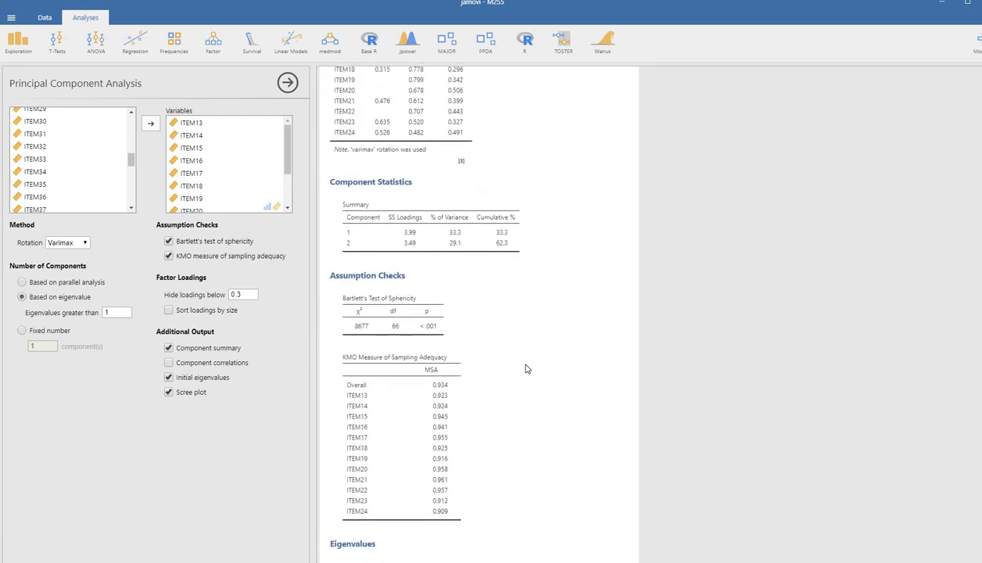
scroll(523, 369, down, 10)
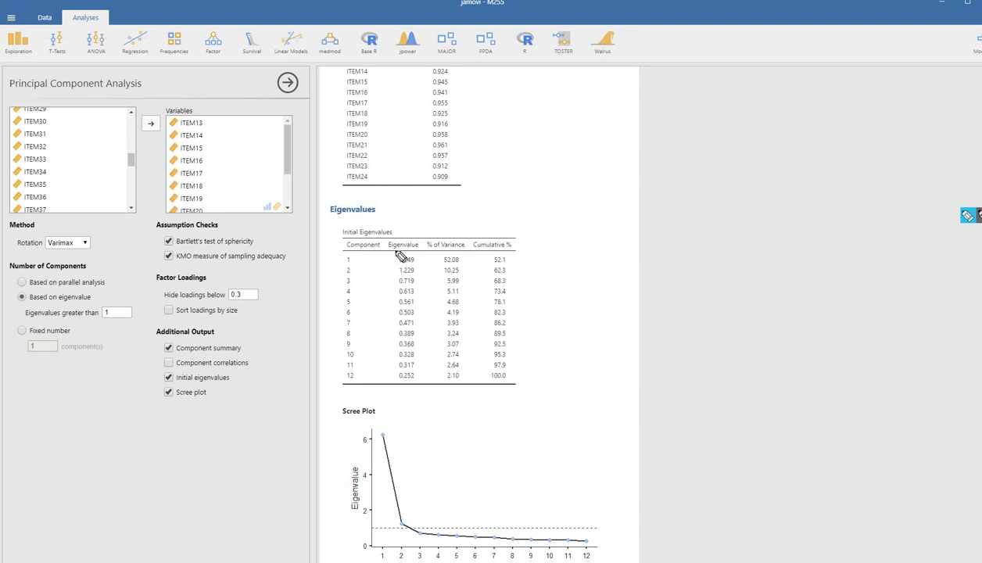
Examine the eigenvalues, percentage of variance and cumulative percentage of the first two components, underlining them and clearing the marks.
drag(423, 250, 395, 250)
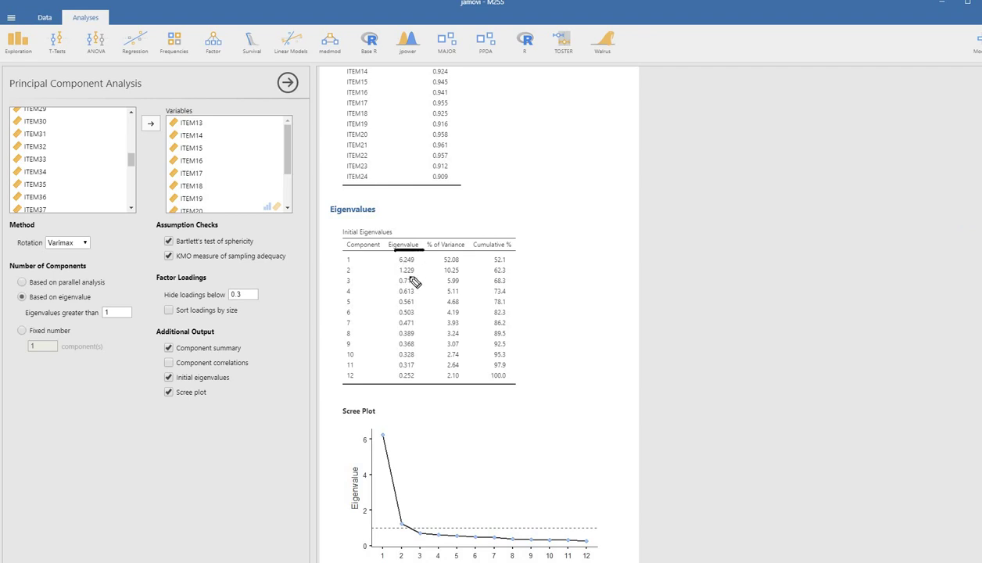
drag(336, 275, 359, 278)
drag(421, 275, 391, 275)
mouse_move(440, 274)
mouse_down()
mouse_move(470, 275)
mouse_move(470, 265)
mouse_up()
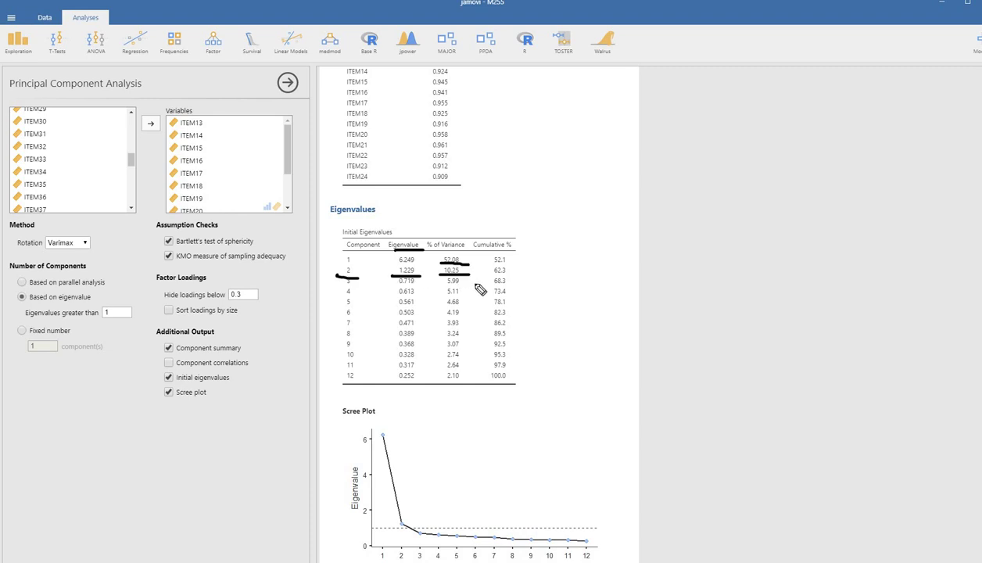
drag(485, 275, 515, 275)
key(Escape)
Base the number of components on parallel analysis again and view the scree plot.
key(Up)
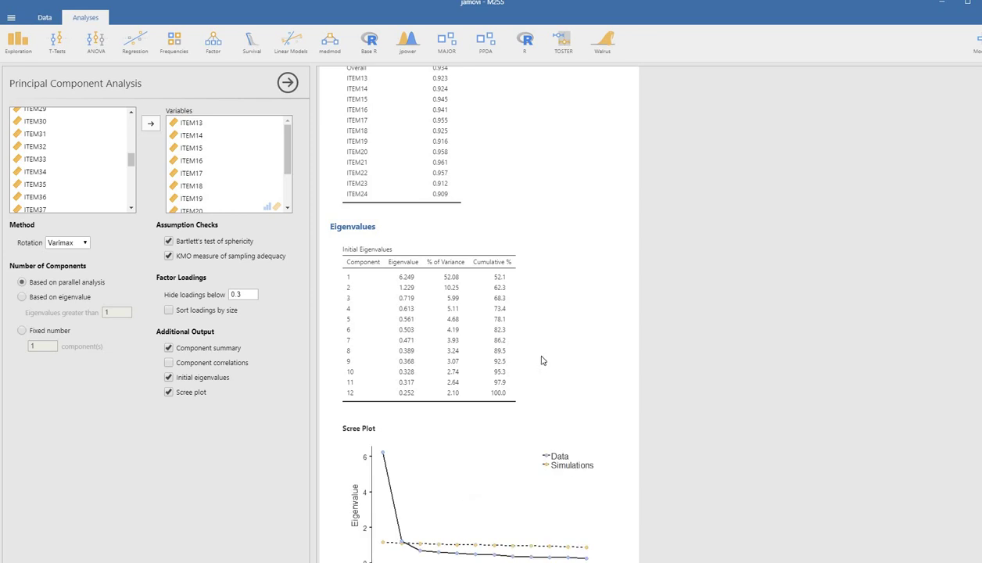
scroll(550, 359, down, 3)
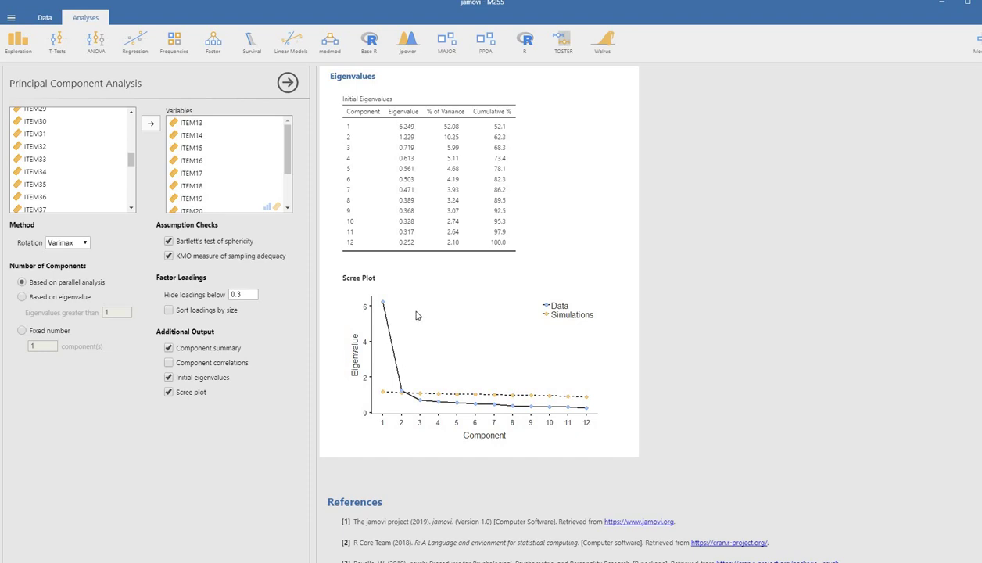
Set the rotation to None and review the unrotated component loadings.
click(86, 246)
click(55, 243)
click(86, 245)
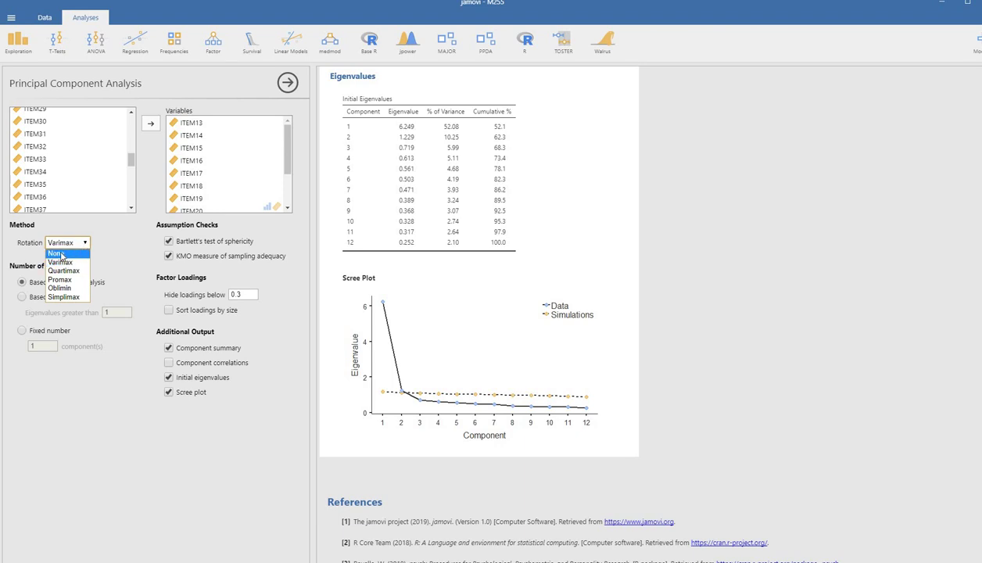
click(57, 253)
scroll(465, 271, up, 4)
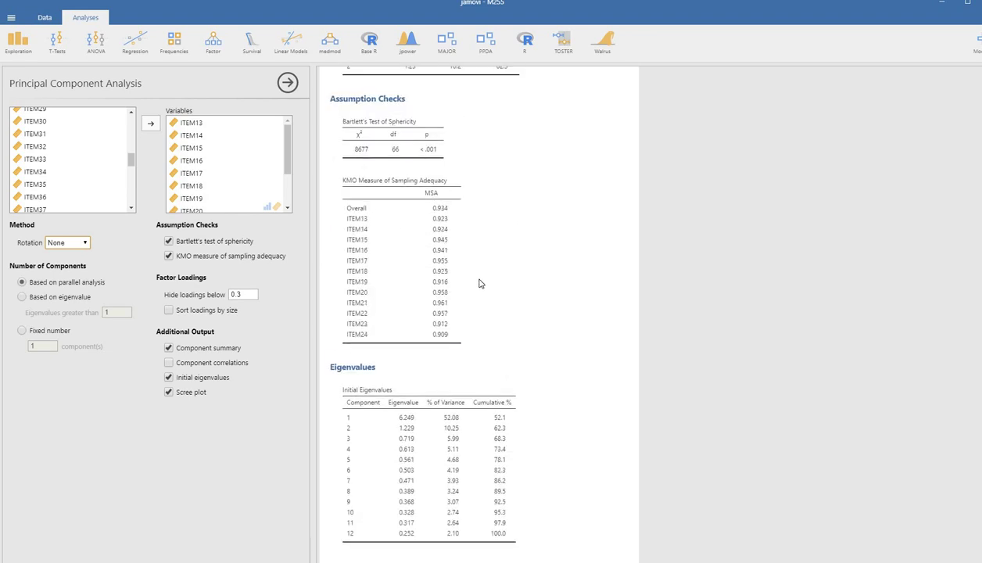
scroll(478, 266, down, 2)
scroll(453, 203, up, 6)
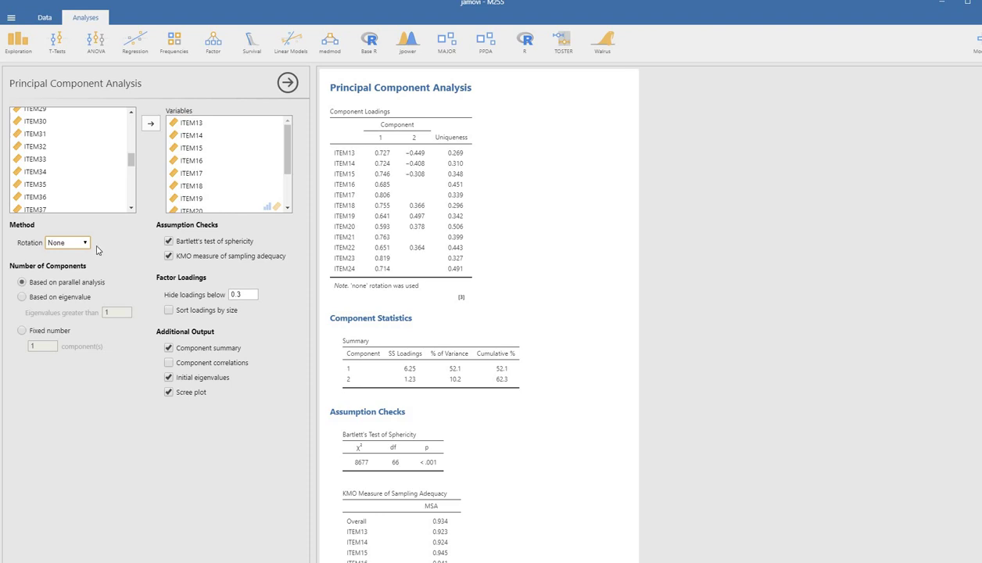
Return the rotation to Varimax and examine the component loadings table, underlining its title and rotation note before clearing the marks.
click(87, 245)
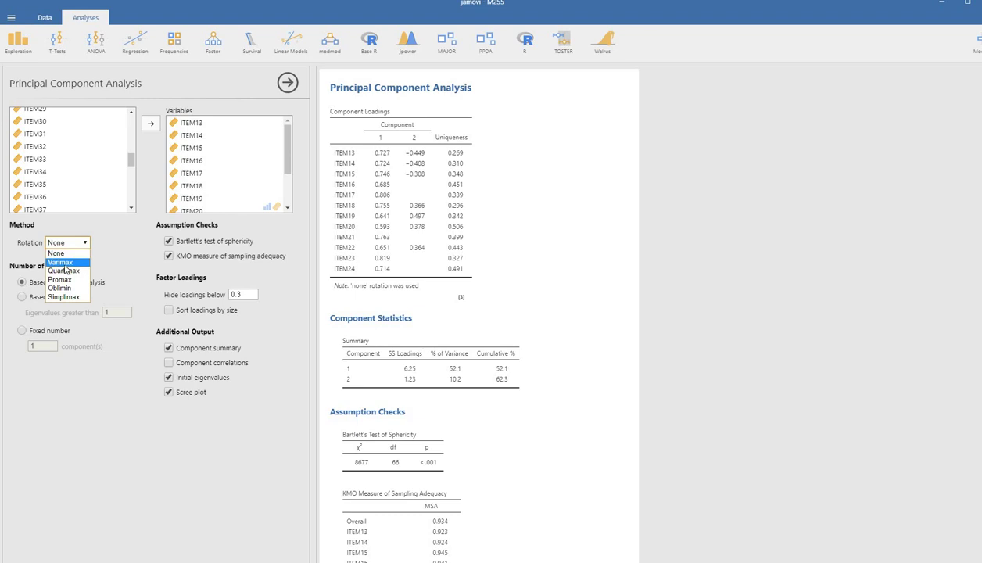
click(64, 265)
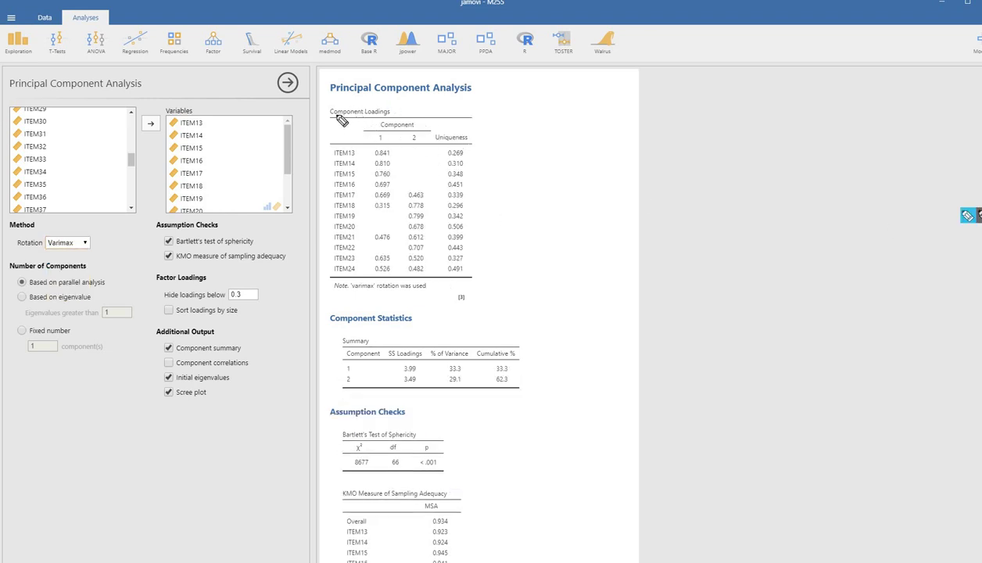
drag(329, 115, 398, 115)
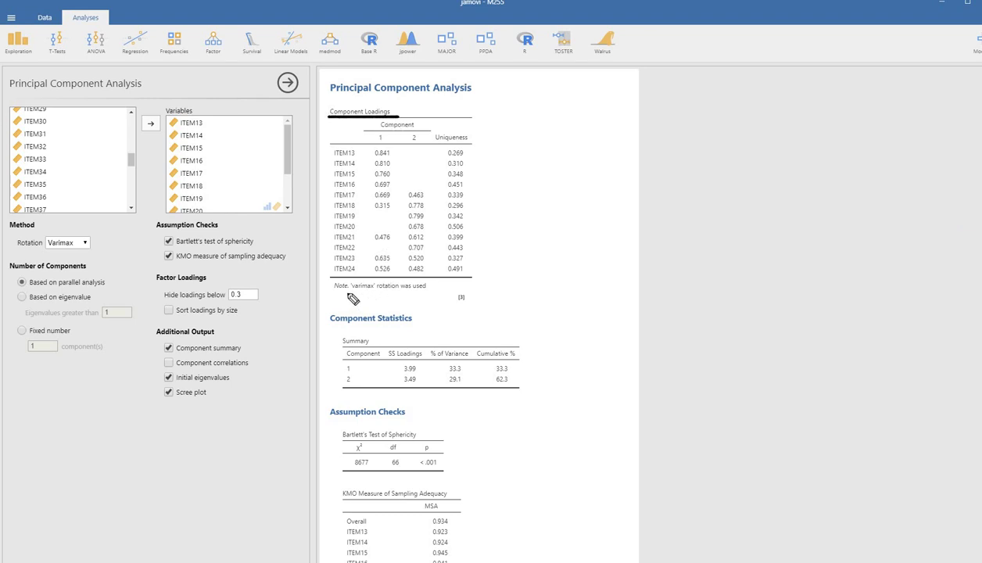
drag(445, 288, 347, 291)
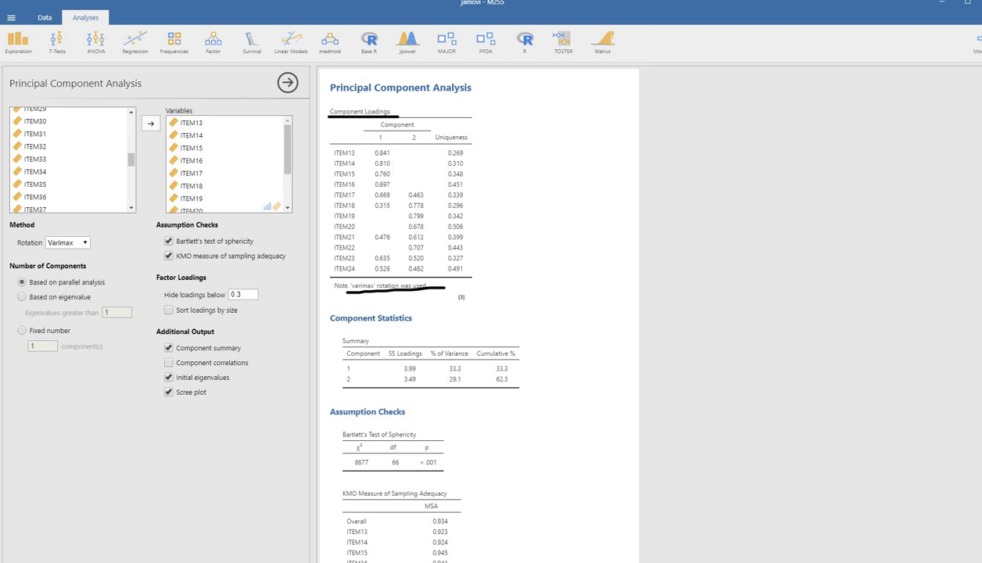
key(Escape)
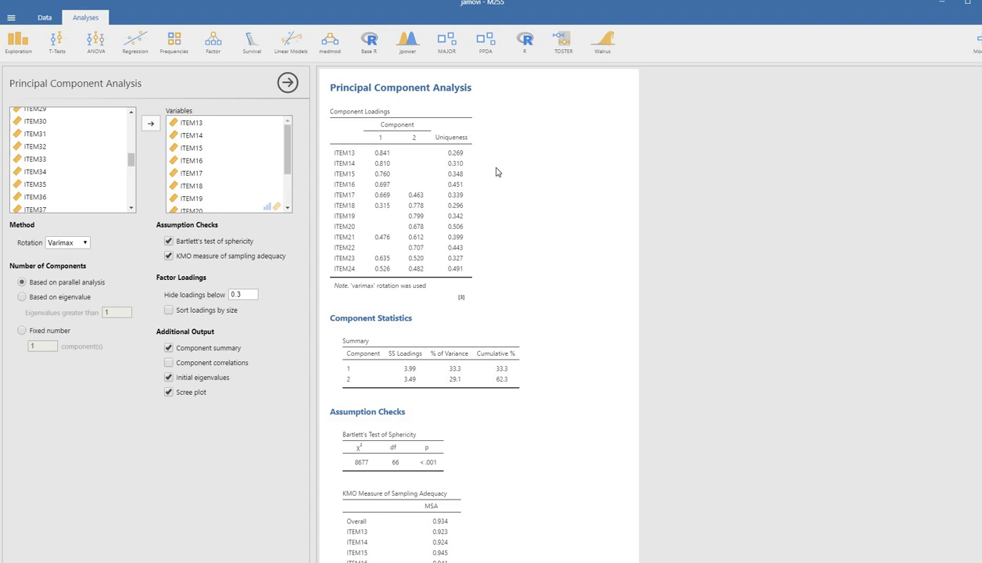
Examine the threshold for hiding loadings, circling the blank cells it leaves in the component loadings table, and clear the marks.
click(967, 215)
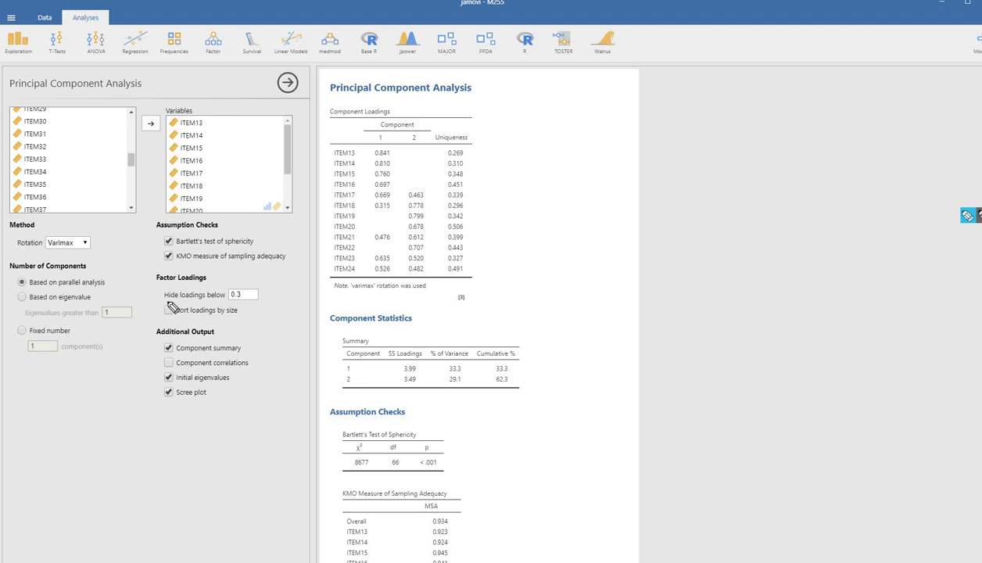
drag(164, 299, 231, 301)
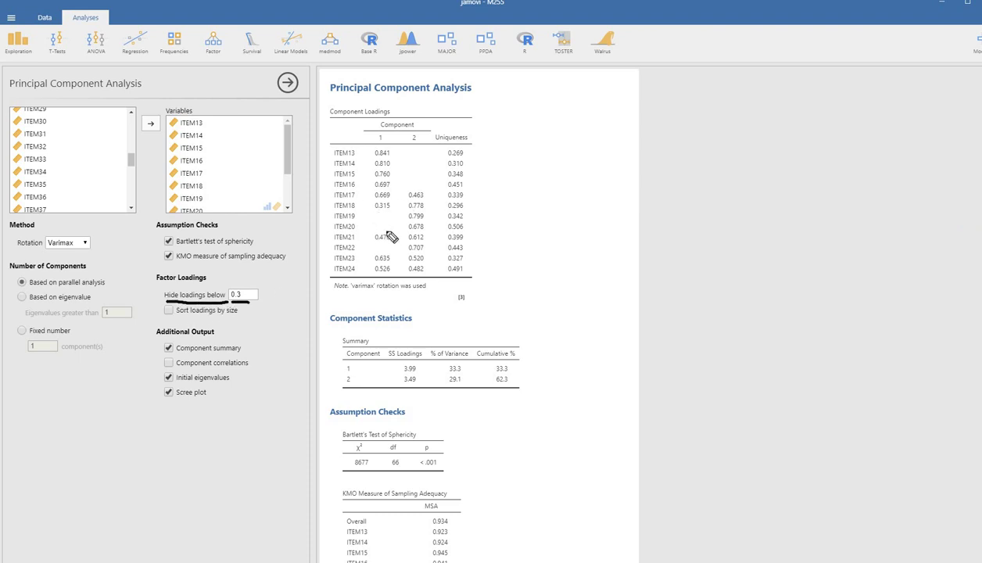
mouse_move(372, 207)
mouse_down()
mouse_move(389, 231)
mouse_move(373, 208)
mouse_up()
mouse_move(385, 244)
mouse_down()
mouse_move(375, 258)
mouse_move(388, 238)
mouse_up()
mouse_move(418, 152)
mouse_down()
mouse_move(404, 185)
mouse_move(438, 160)
mouse_move(430, 153)
mouse_move(431, 174)
mouse_up()
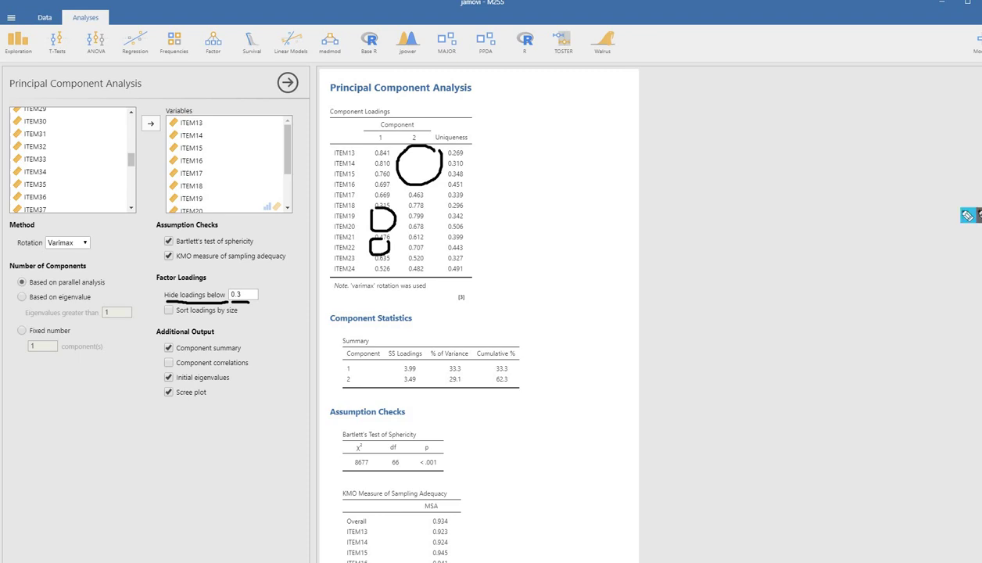
key(Escape)
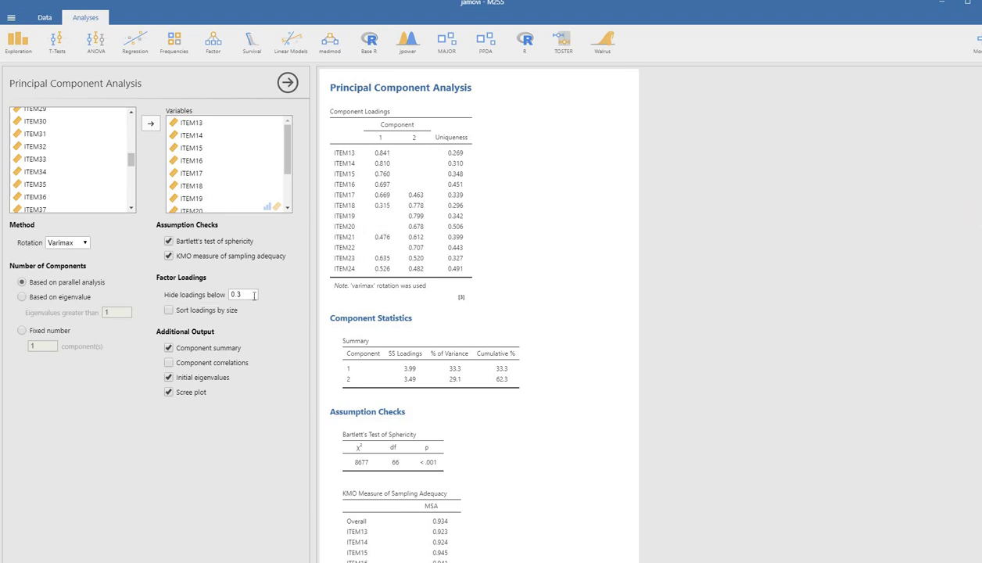
Set the threshold for hiding loadings to 0 and write the cutoff .40 beside the component loadings table.
key(Tab)
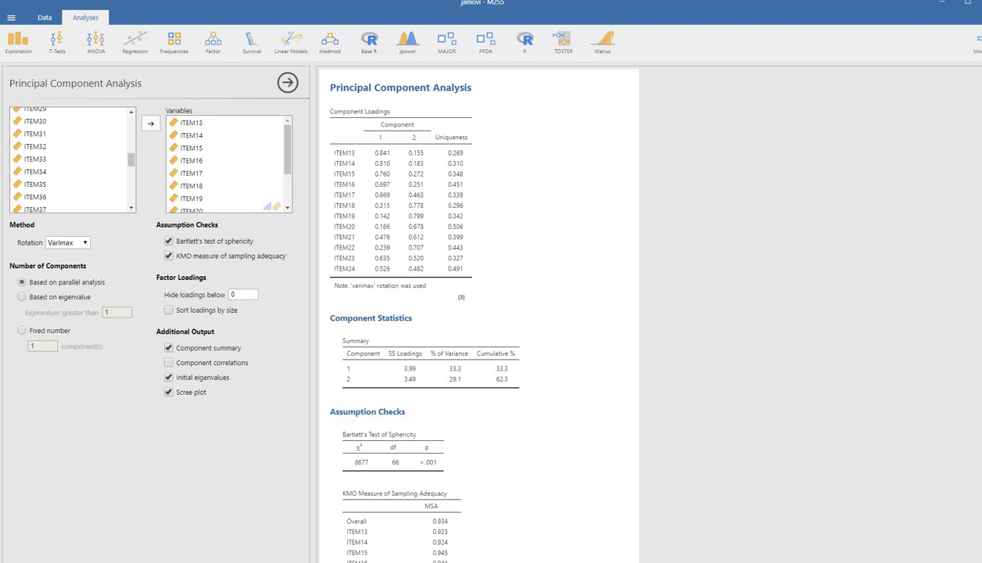
click(967, 216)
click(506, 165)
mouse_move(524, 161)
mouse_down()
mouse_move(552, 143)
mouse_move(546, 158)
mouse_move(552, 144)
mouse_move(541, 147)
mouse_up()
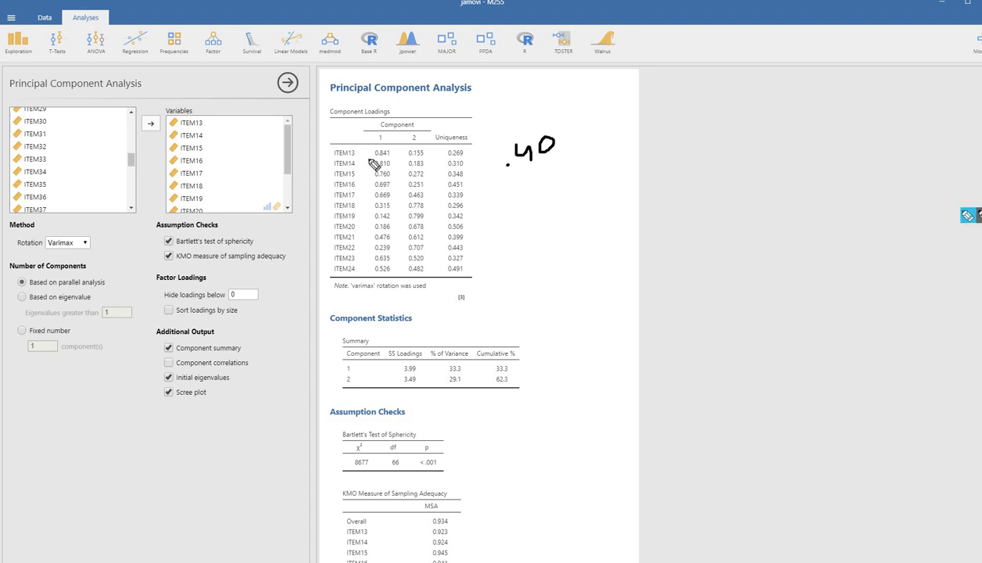
Check the Varimax loadings of ITEM13 to ITEM17 against the .40 cutoff, underlining them and striking out the cross-loading ITEM17 row.
drag(334, 159, 431, 159)
drag(333, 168, 431, 167)
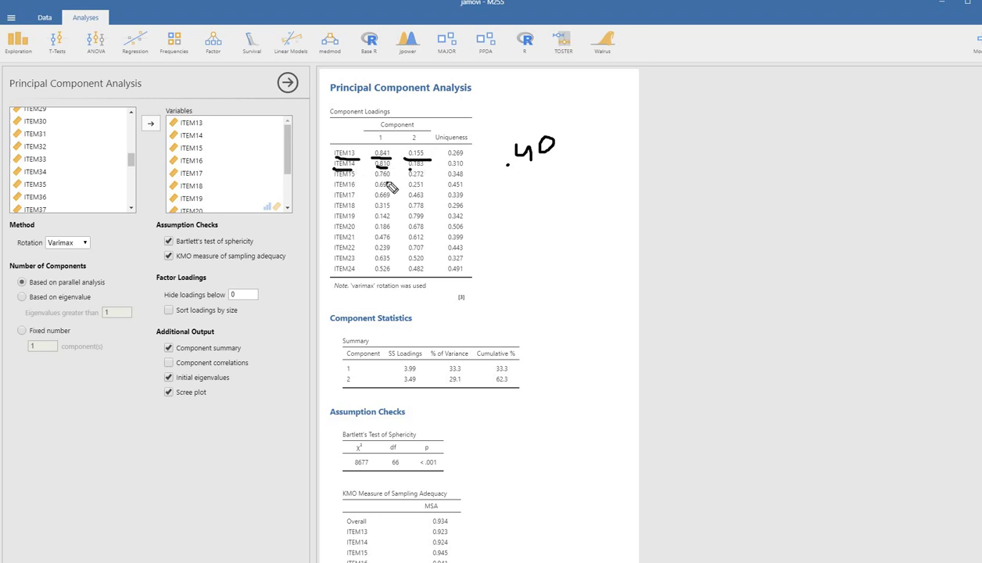
mouse_move(334, 178)
mouse_down()
mouse_move(416, 179)
mouse_move(416, 188)
mouse_move(366, 194)
mouse_move(426, 186)
mouse_up()
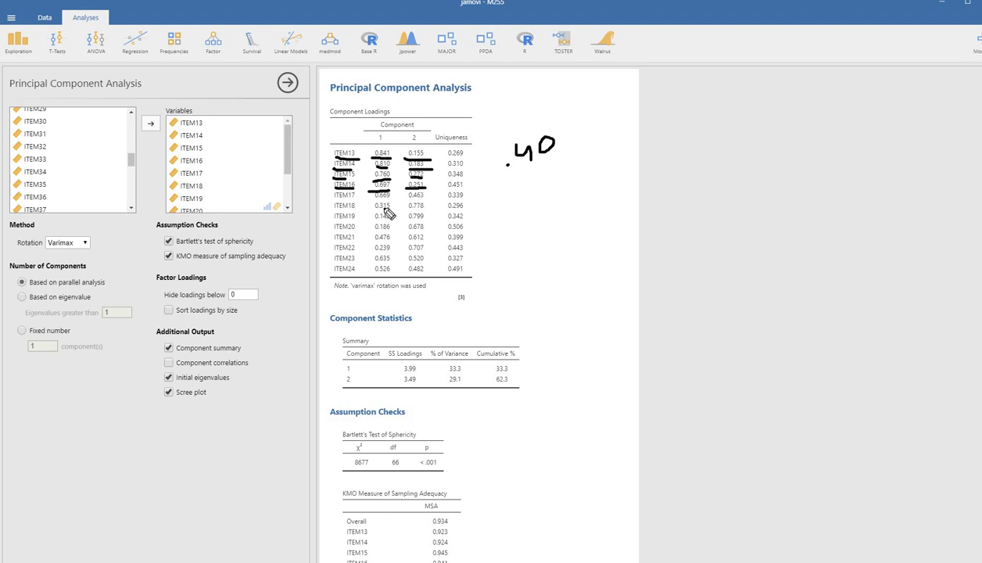
drag(328, 195, 428, 199)
drag(554, 156, 518, 175)
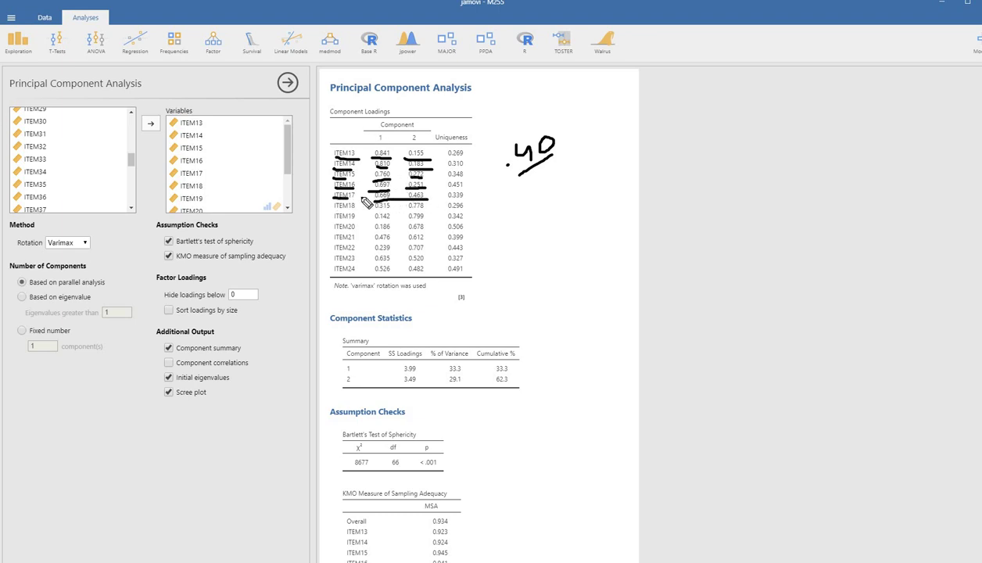
drag(334, 197, 439, 192)
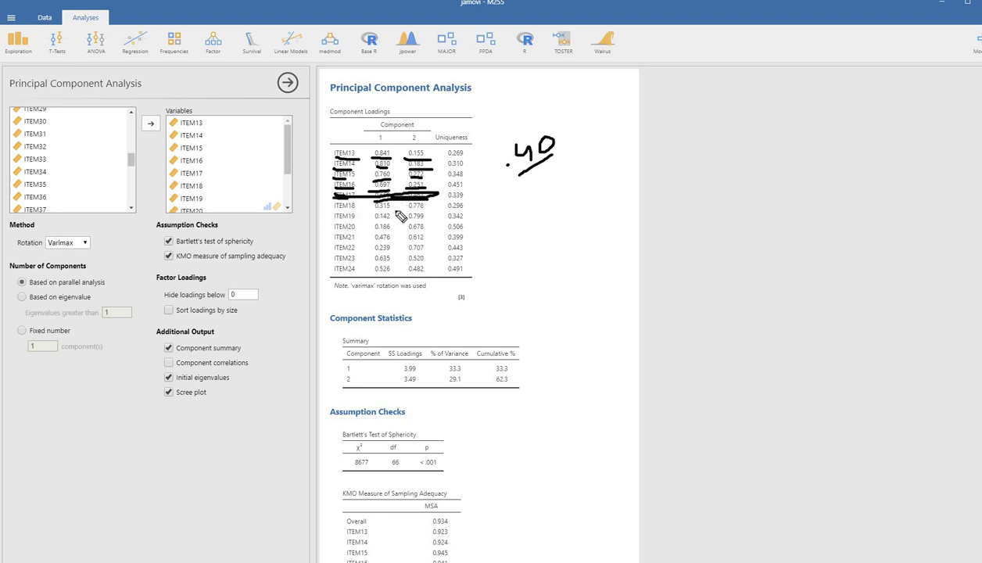
Mark the Varimax loadings of ITEM18 to ITEM24, strike out ITEM21, circle both component headings, and clear the marks.
drag(408, 209, 425, 209)
mouse_move(409, 222)
mouse_down()
mouse_move(427, 221)
mouse_move(408, 231)
mouse_up()
mouse_move(432, 242)
mouse_down()
mouse_move(374, 233)
mouse_move(394, 240)
mouse_move(330, 239)
mouse_move(434, 237)
mouse_up()
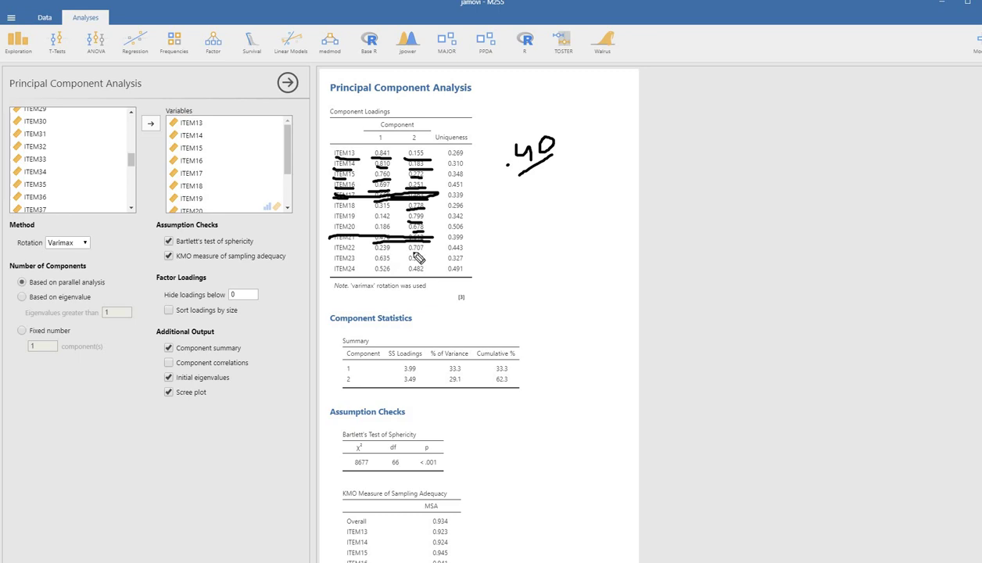
drag(432, 253, 407, 253)
mouse_move(425, 258)
mouse_down()
mouse_move(374, 258)
mouse_move(406, 267)
mouse_move(372, 268)
mouse_up()
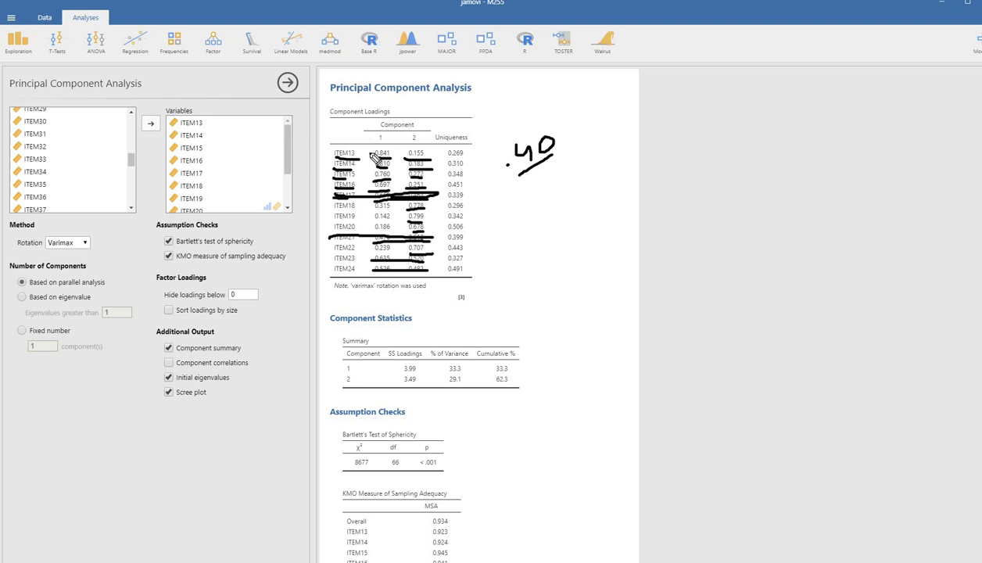
mouse_move(379, 150)
mouse_down()
mouse_move(368, 139)
mouse_move(375, 127)
mouse_move(393, 142)
mouse_move(384, 147)
mouse_up()
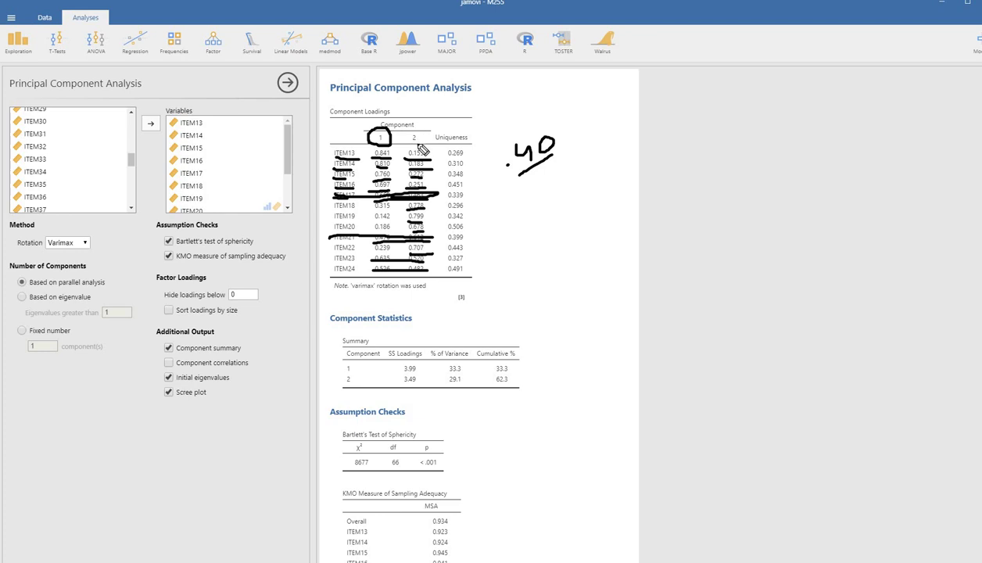
mouse_move(417, 150)
mouse_down()
mouse_move(427, 132)
mouse_move(401, 133)
mouse_move(408, 147)
mouse_up()
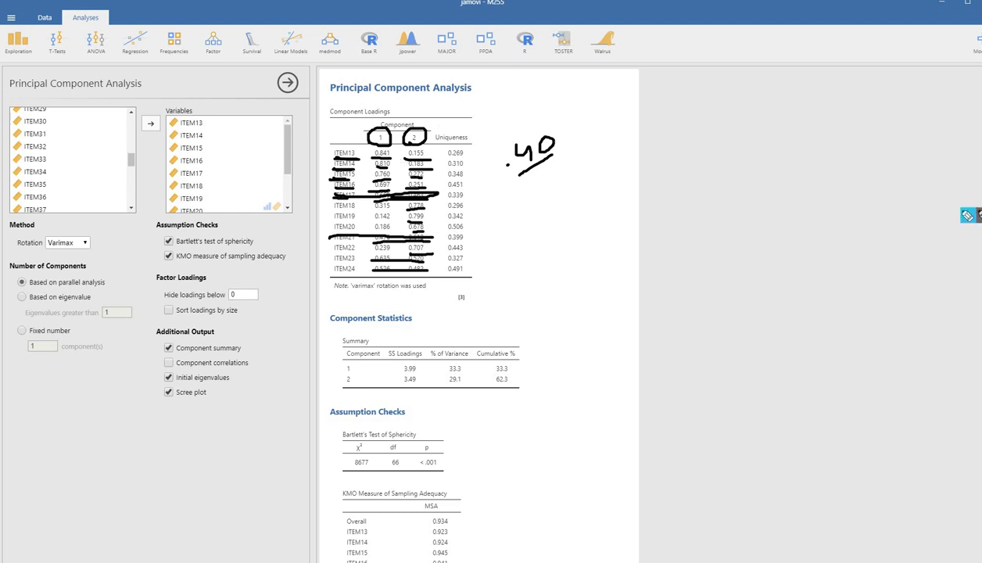
key(Escape)
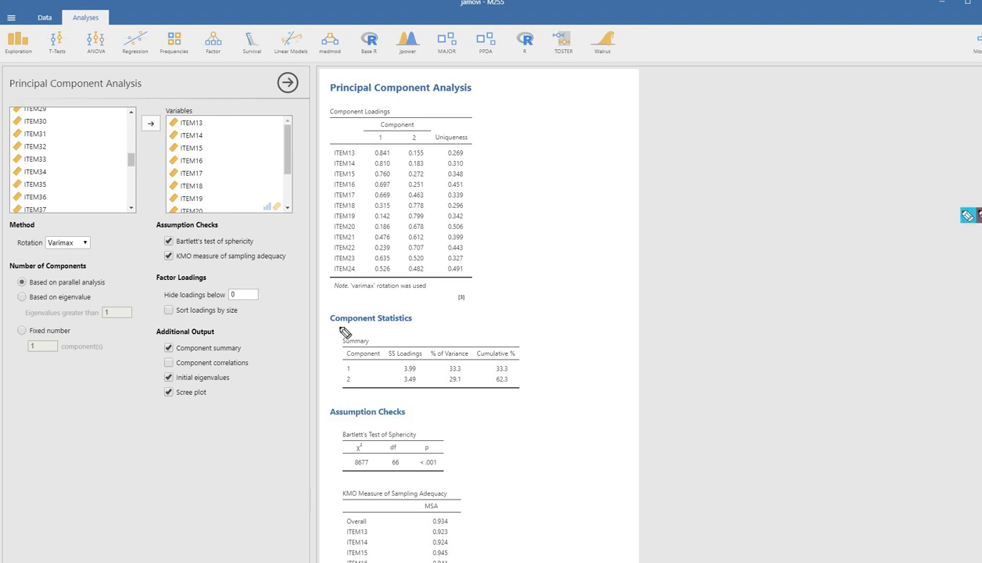
Examine the Component Statistics summary, circling the SS loadings and % of variance and underlining the cumulative %, and clear the marks.
drag(404, 329, 338, 328)
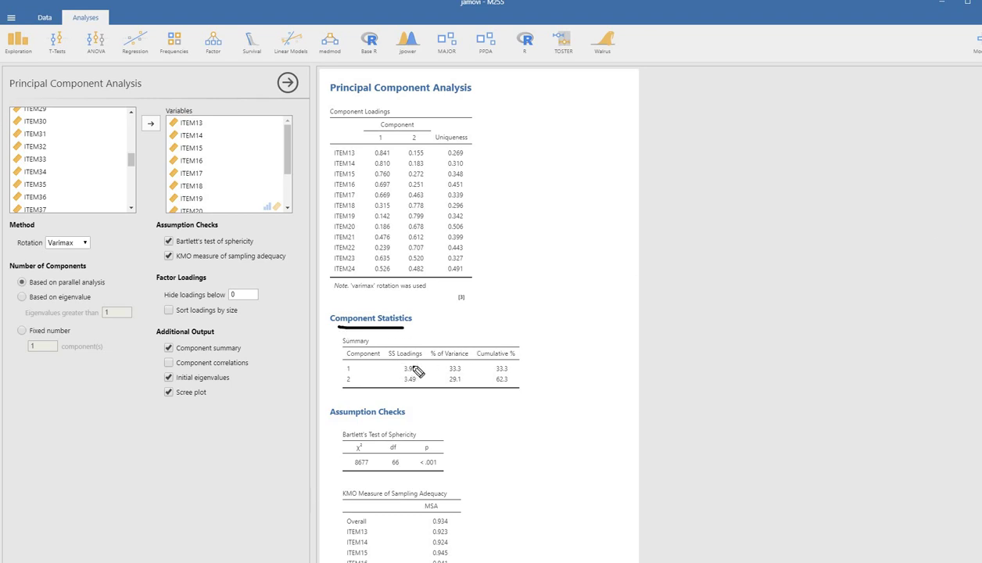
mouse_move(405, 361)
mouse_down()
mouse_move(394, 365)
mouse_move(402, 391)
mouse_move(421, 378)
mouse_up()
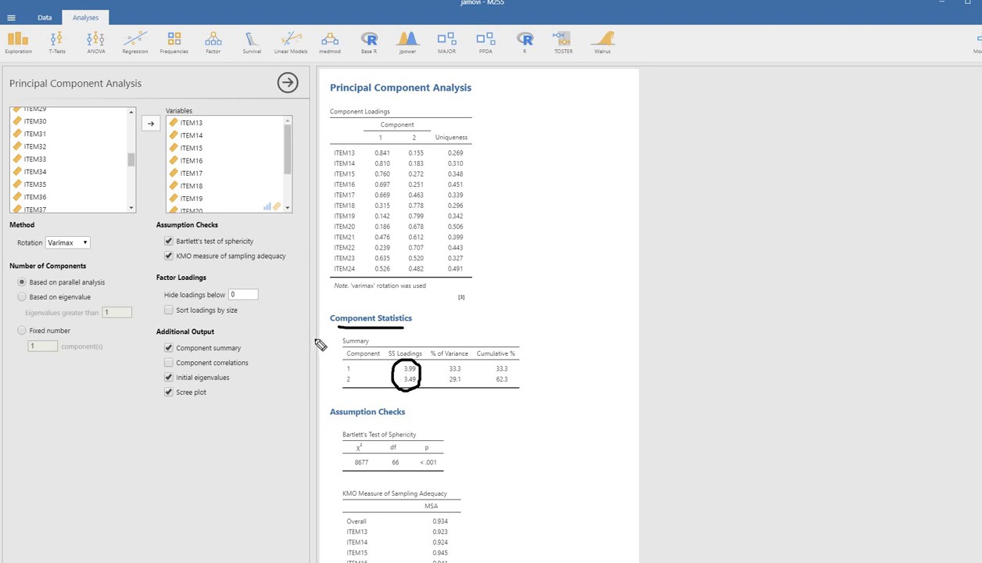
mouse_move(473, 358)
mouse_down()
mouse_move(481, 379)
mouse_move(428, 358)
mouse_move(448, 394)
mouse_move(533, 387)
mouse_up()
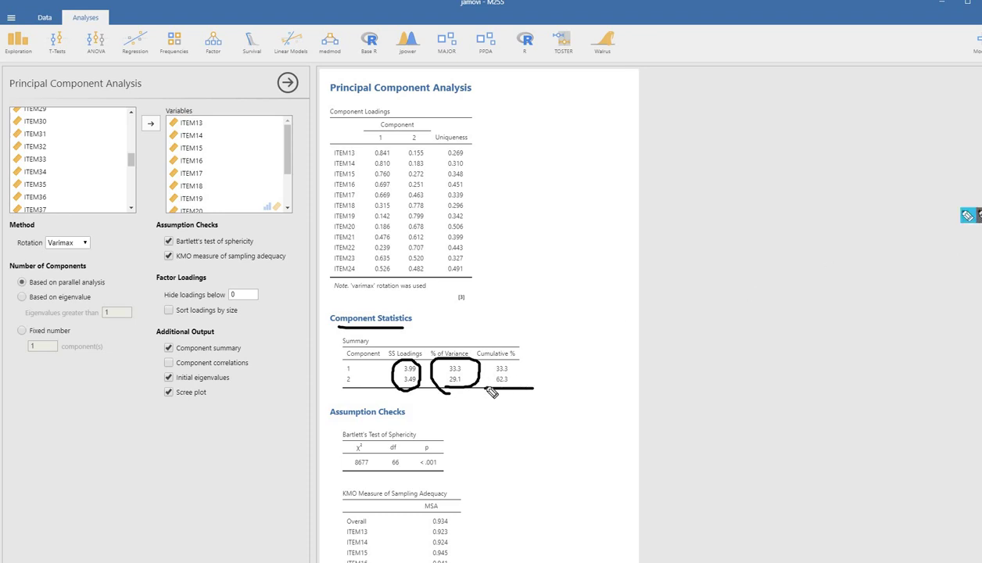
mouse_move(526, 383)
mouse_down()
mouse_move(504, 390)
mouse_move(516, 385)
mouse_up()
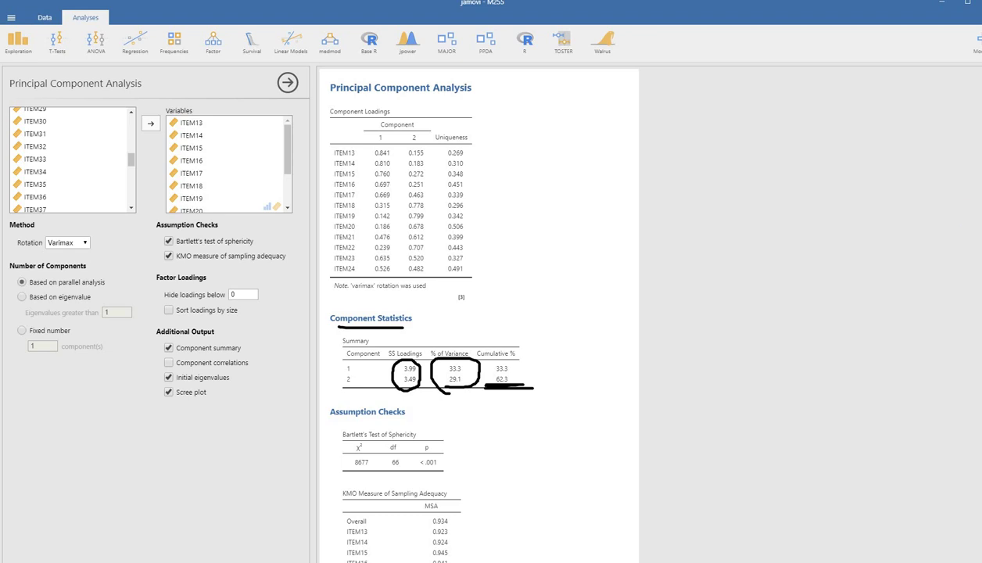
key(Escape)
Compare the summary with the initial eigenvalues table, underlining the cumulative % of component 2, and return to the component loadings.
scroll(634, 415, down, 5)
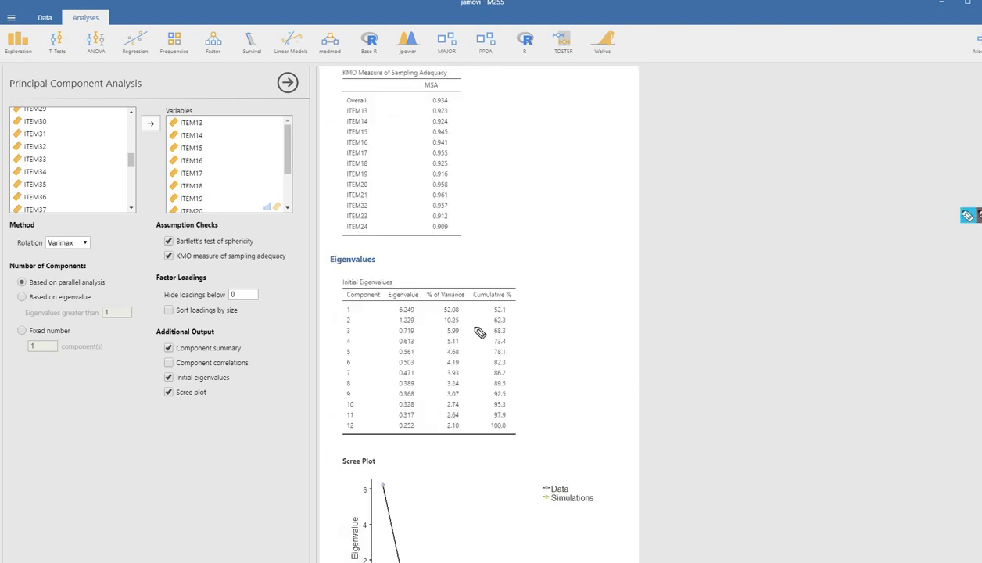
drag(490, 324, 524, 324)
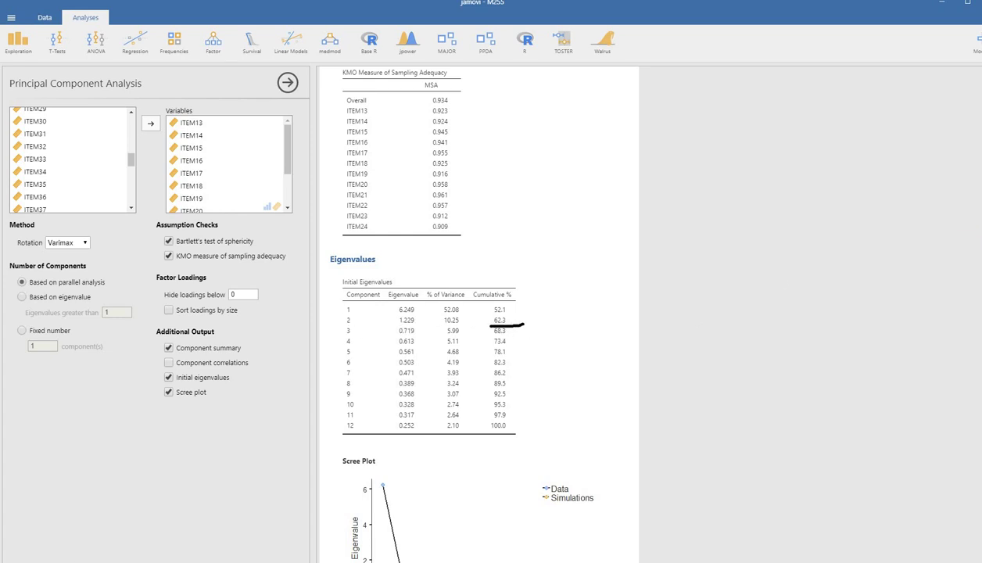
scroll(575, 438, up, 5)
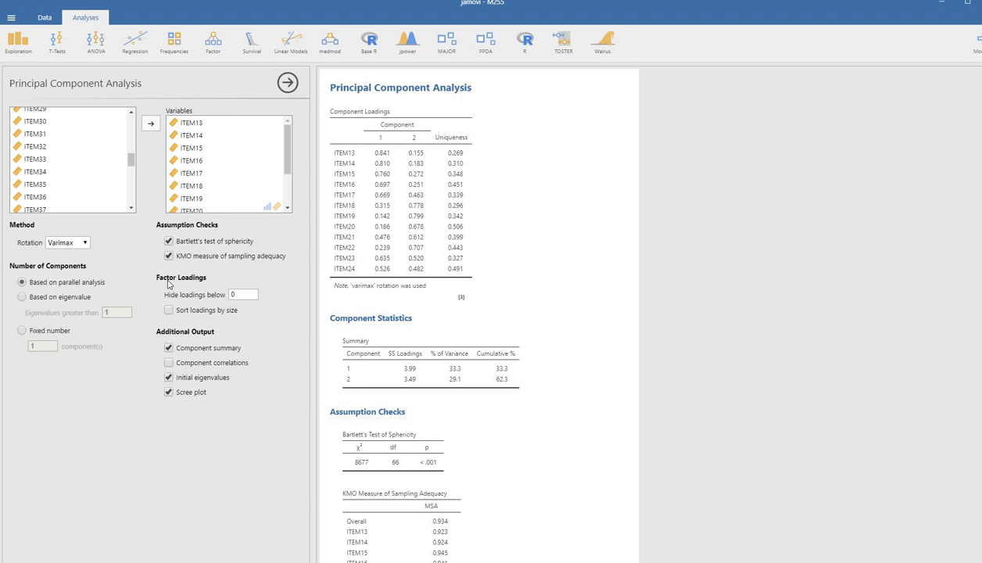
Set the rotation to Promax and add component correlations to the output.
click(62, 245)
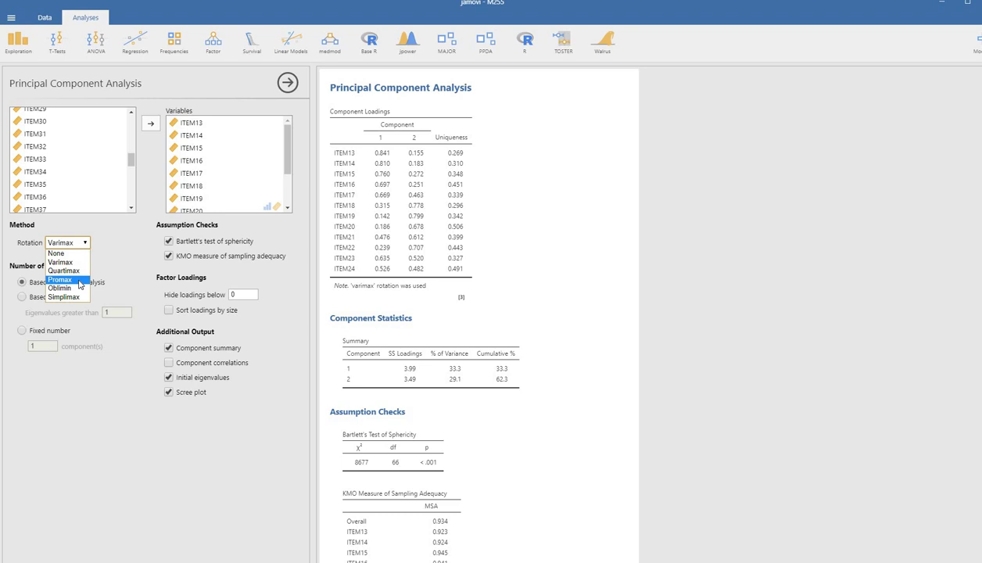
click(79, 281)
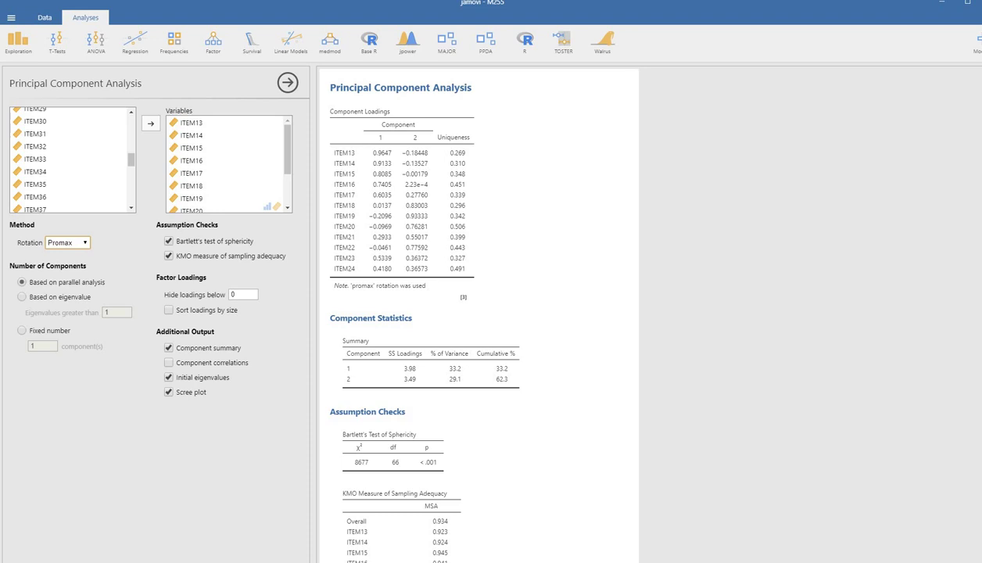
click(165, 493)
click(170, 364)
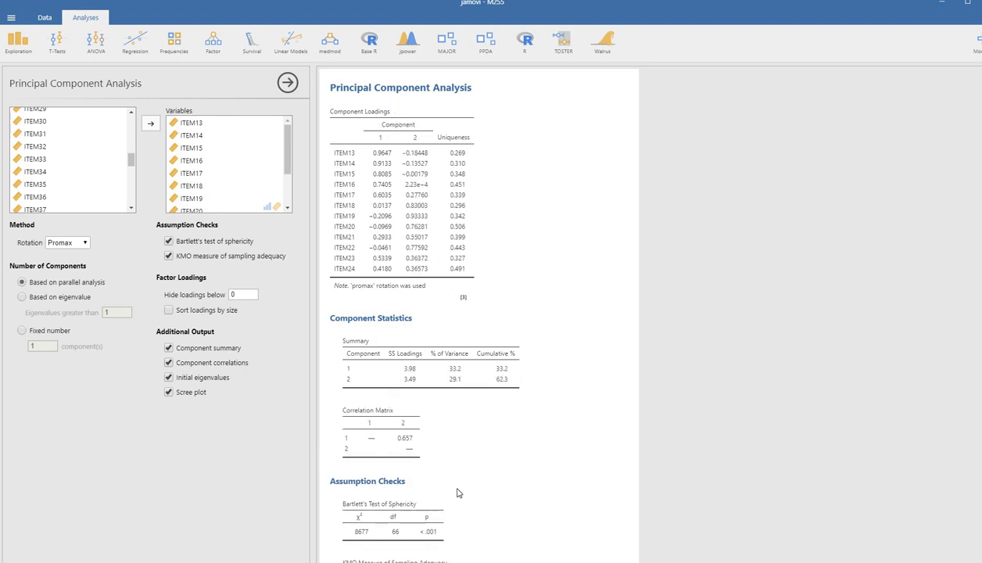
Review the initial eigenvalues, scree plot and assumption checks under Promax, underlining the initial eigenvalues title and clearing the mark.
scroll(460, 487, down, 7)
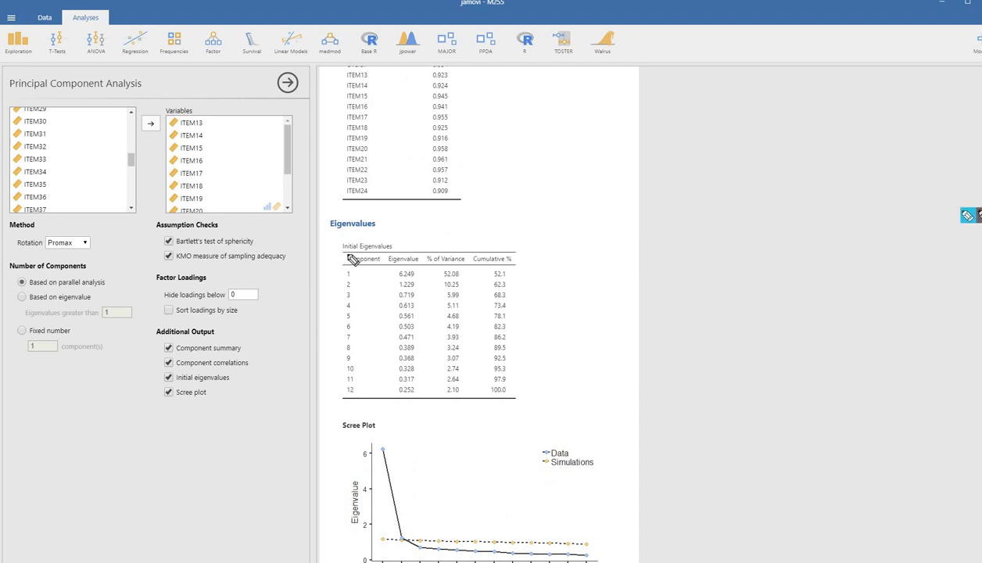
drag(413, 248, 344, 254)
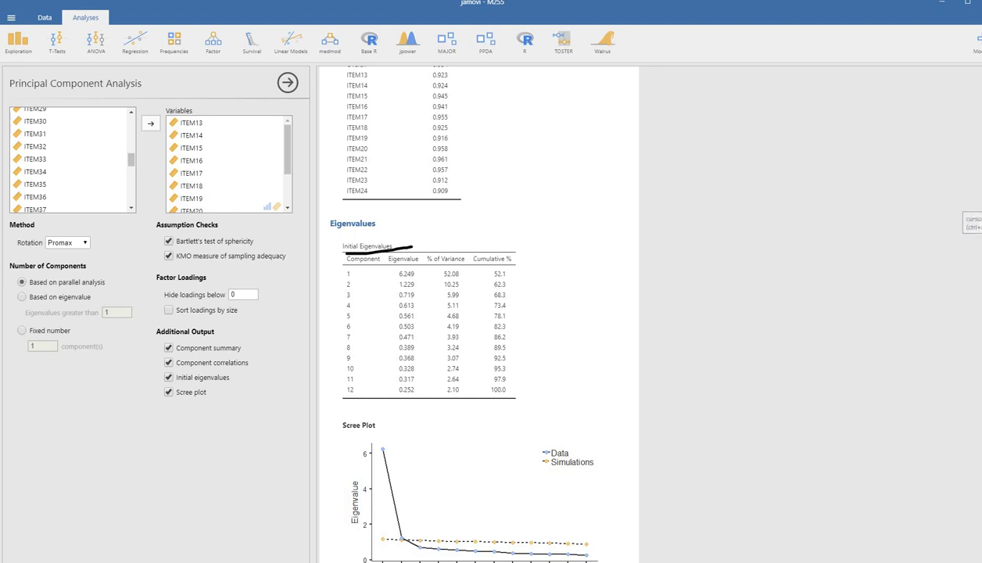
click(953, 295)
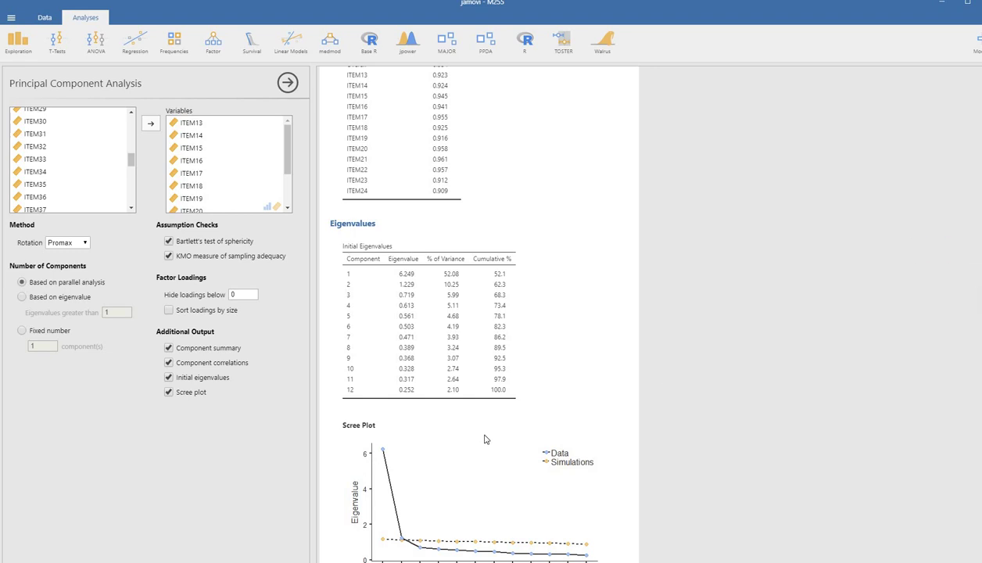
scroll(484, 439, down, 3)
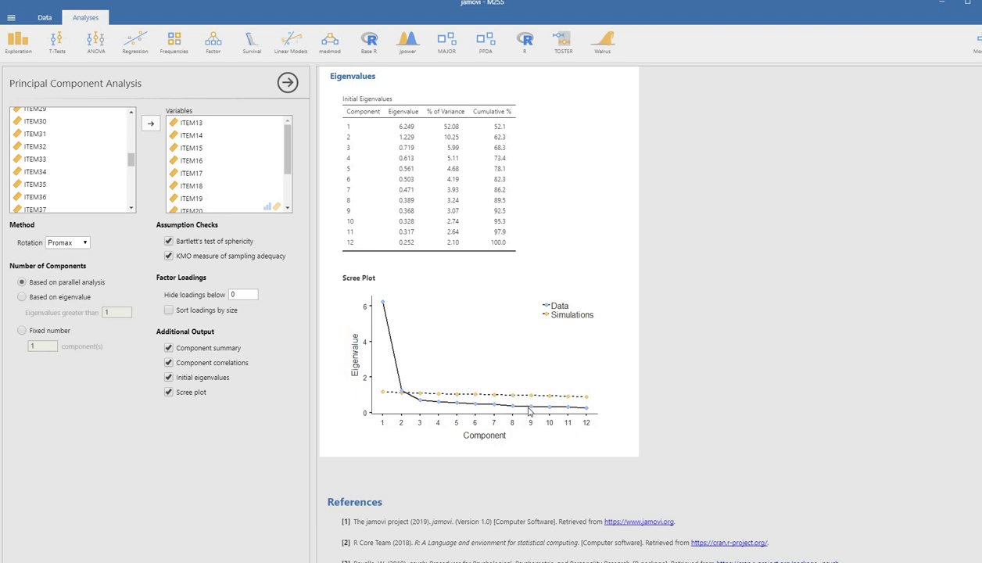
scroll(530, 412, up, 5)
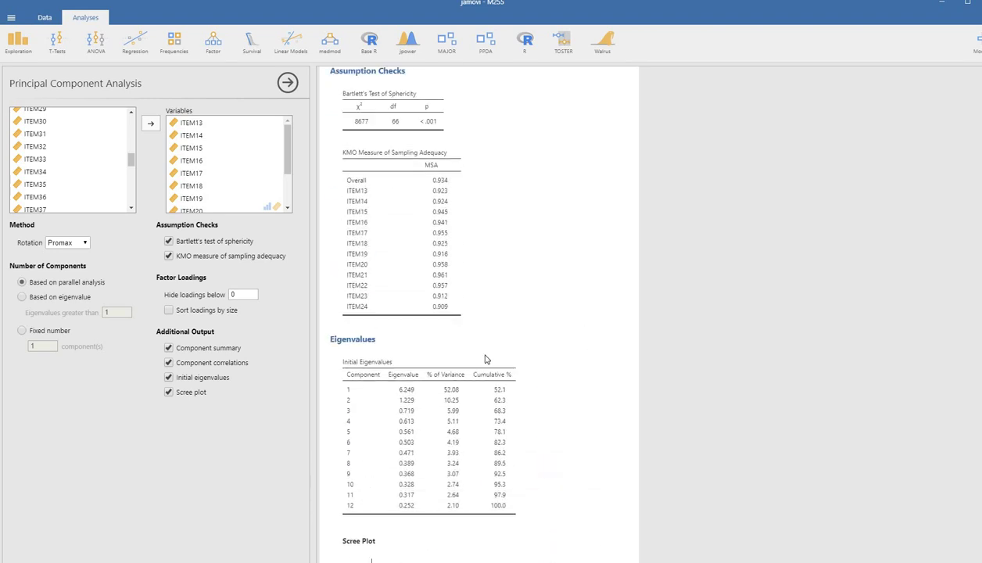
scroll(485, 359, up, 8)
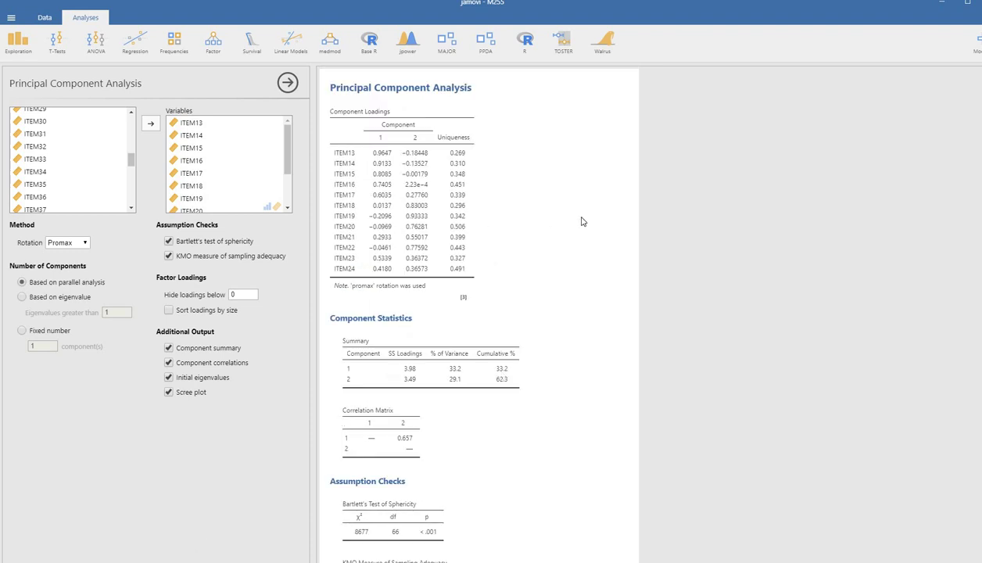
Underline the promax rotation note, the ITEM13 label and both component numbers in the loadings table, and clear the marks.
click(968, 215)
drag(357, 297, 422, 291)
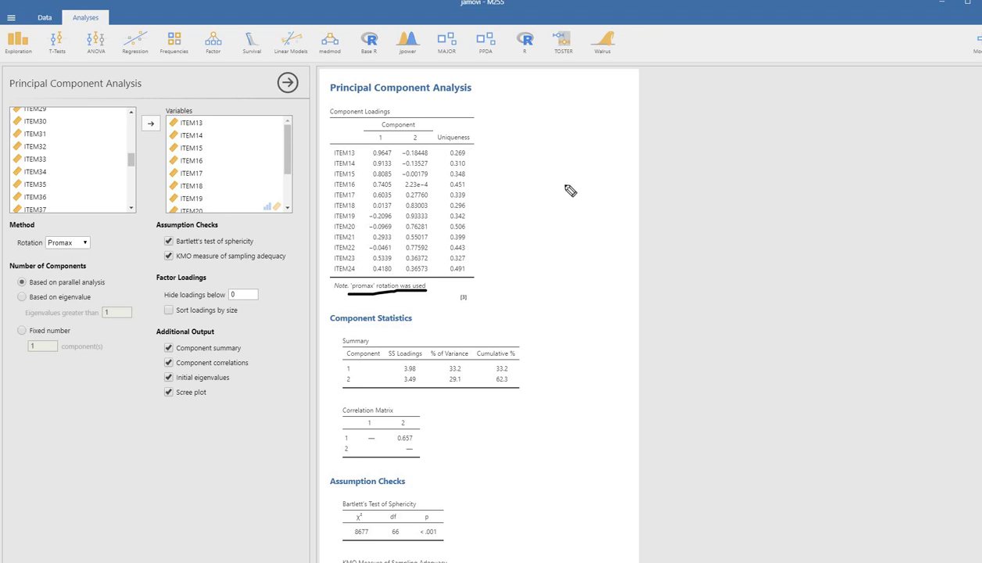
mouse_move(331, 158)
mouse_down()
mouse_move(388, 142)
mouse_move(374, 124)
mouse_move(394, 142)
mouse_move(428, 138)
mouse_up()
mouse_move(422, 131)
mouse_down()
mouse_move(390, 122)
mouse_move(383, 133)
mouse_up()
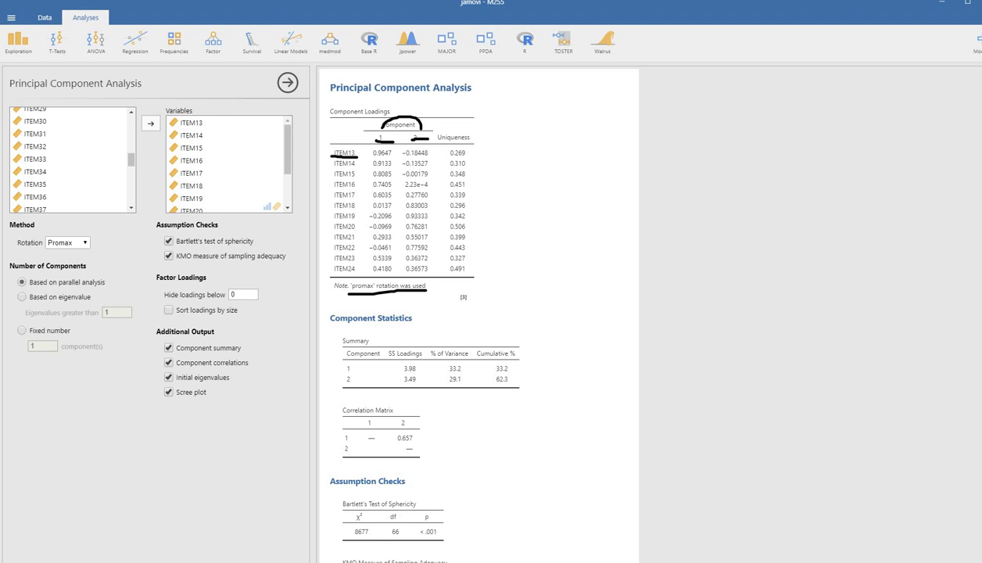
key(Escape)
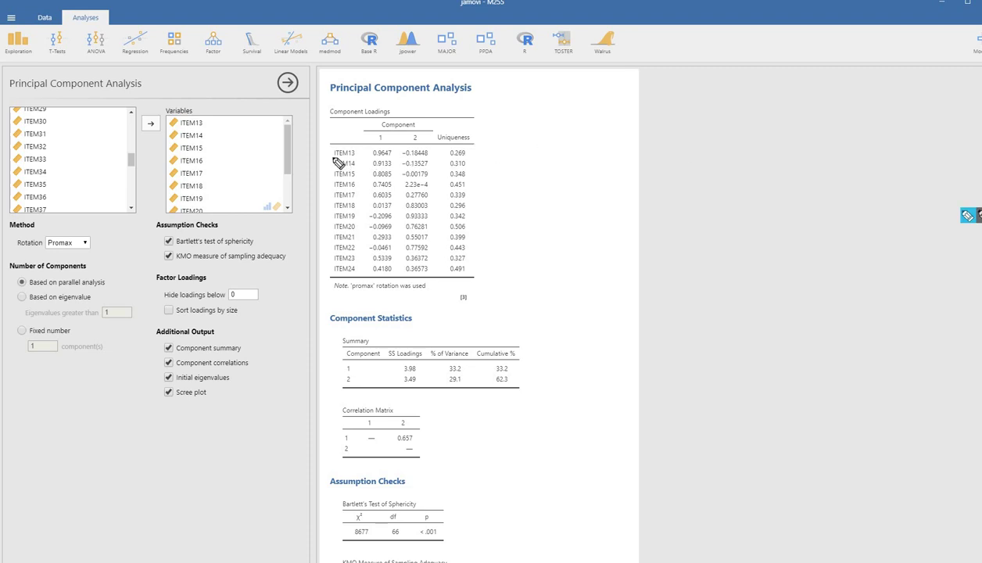
Examine the Promax loadings of ITEM13 to ITEM24 row by row, underlining item labels and loadings, and clear the marks.
mouse_move(332, 157)
mouse_down()
mouse_move(394, 158)
mouse_move(406, 140)
mouse_move(398, 123)
mouse_move(395, 144)
mouse_move(428, 156)
mouse_up()
drag(333, 167, 431, 163)
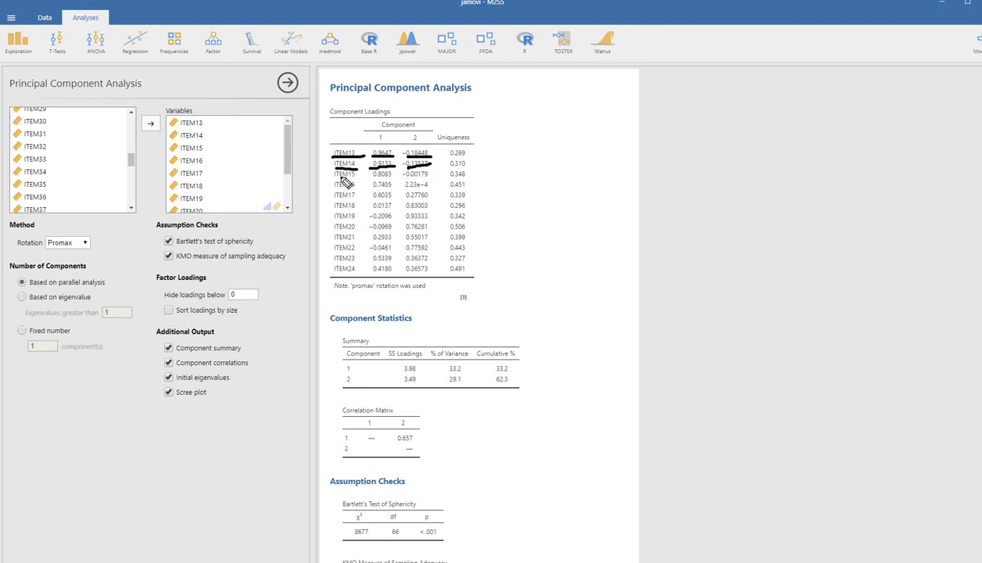
mouse_move(334, 177)
mouse_down()
mouse_move(398, 187)
mouse_move(410, 208)
mouse_move(430, 177)
mouse_up()
drag(334, 188, 430, 188)
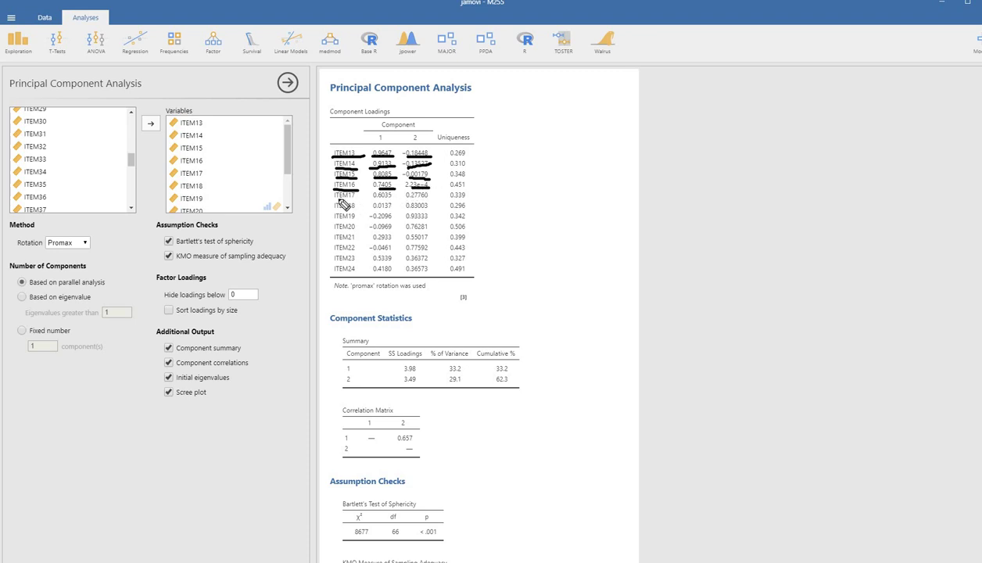
drag(335, 196, 391, 196)
drag(335, 209, 429, 209)
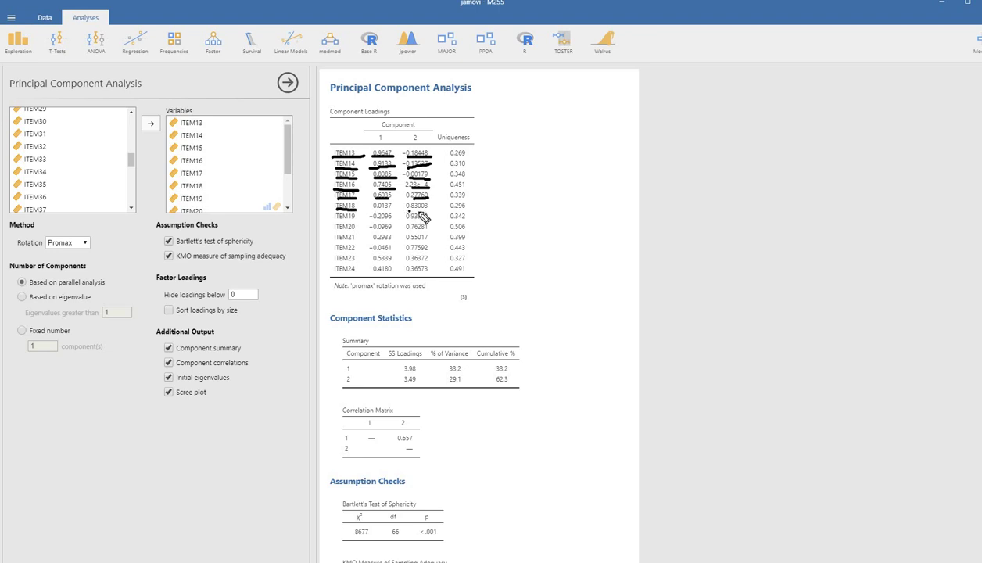
mouse_move(334, 220)
mouse_down()
mouse_move(366, 248)
mouse_move(429, 220)
mouse_up()
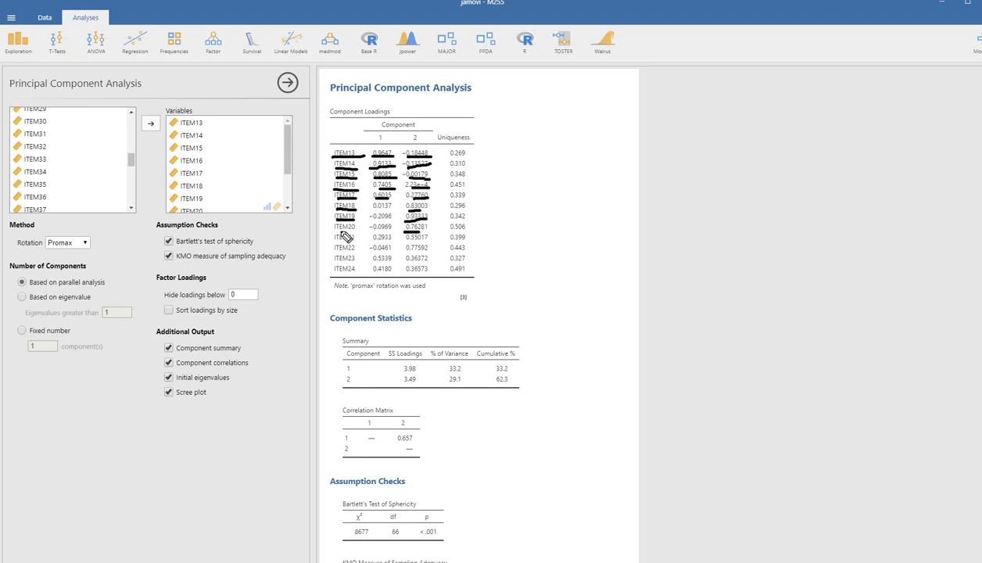
mouse_move(335, 231)
mouse_down()
mouse_move(429, 231)
mouse_move(435, 241)
mouse_up()
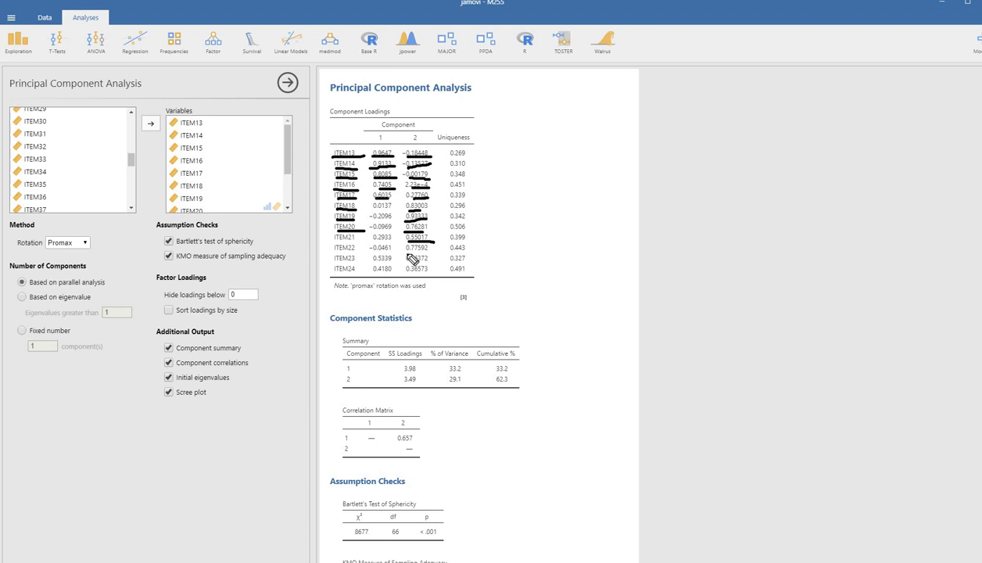
drag(406, 251, 430, 249)
drag(333, 261, 393, 263)
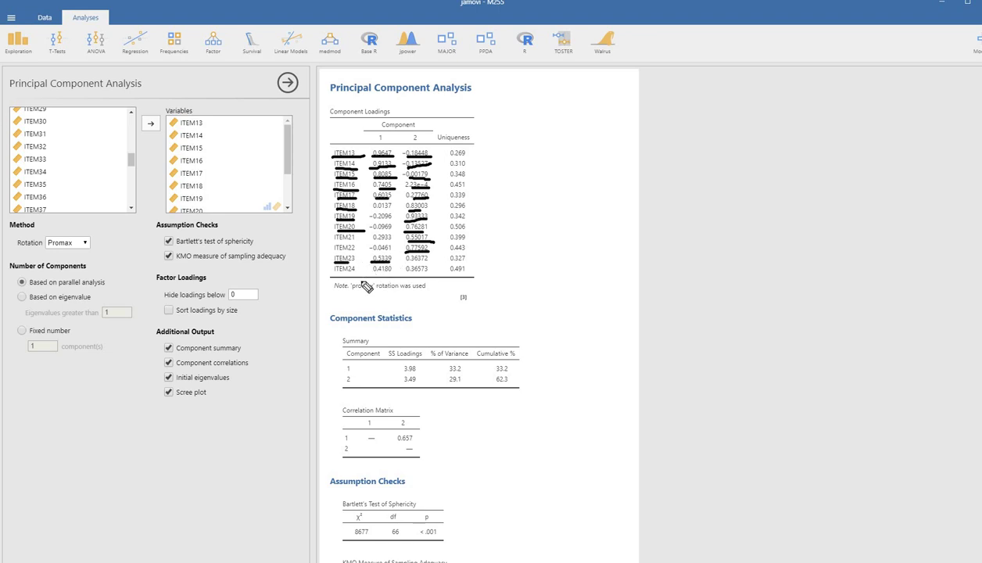
drag(333, 275, 368, 275)
click(976, 291)
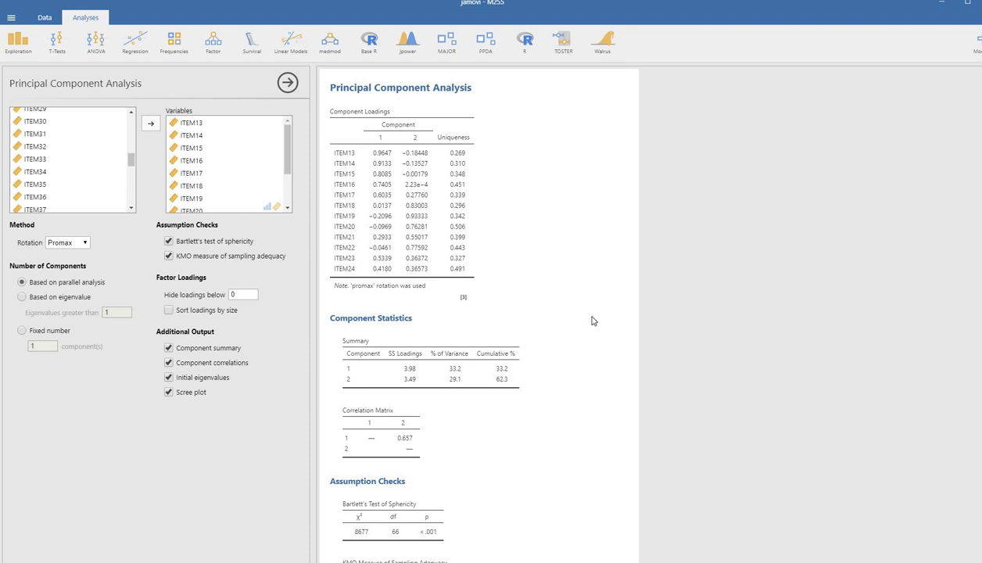
Examine the component correlation matrix, underlining its title and circling the correlation between components 1 and 2, and clear the marks.
scroll(593, 320, down, 1)
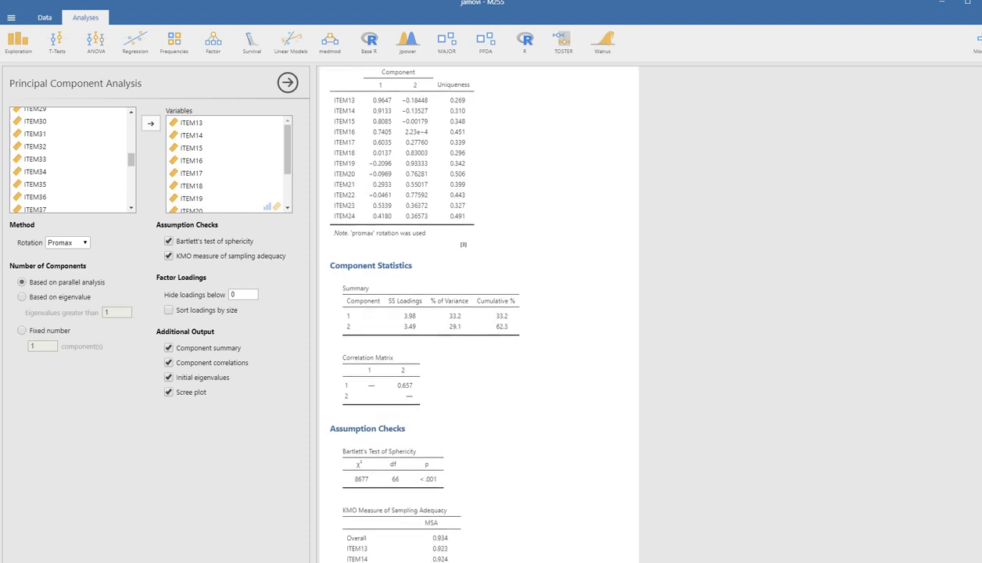
click(921, 244)
mouse_move(339, 361)
mouse_down()
mouse_move(390, 360)
mouse_move(402, 375)
mouse_move(390, 389)
mouse_move(423, 377)
mouse_up()
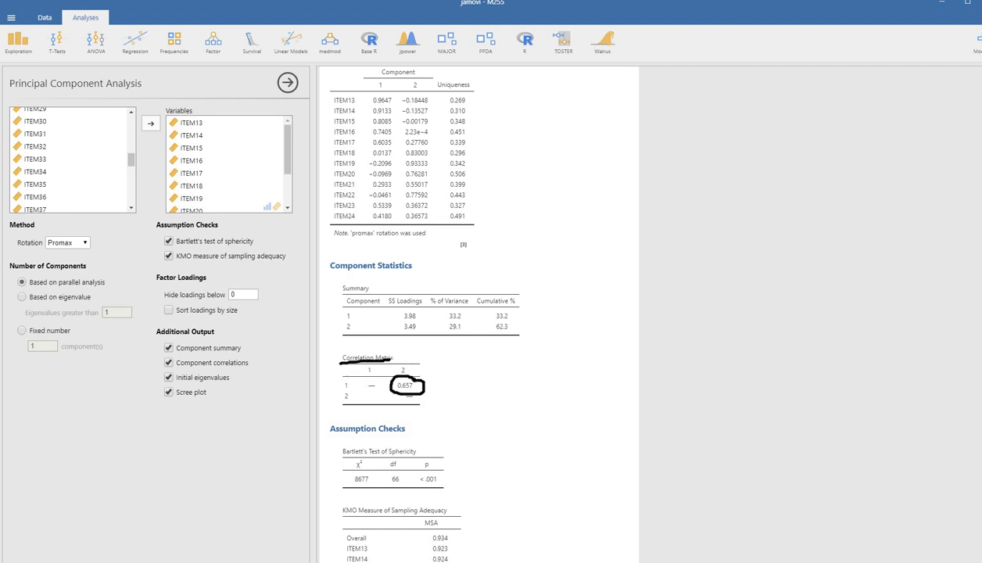
key(Escape)
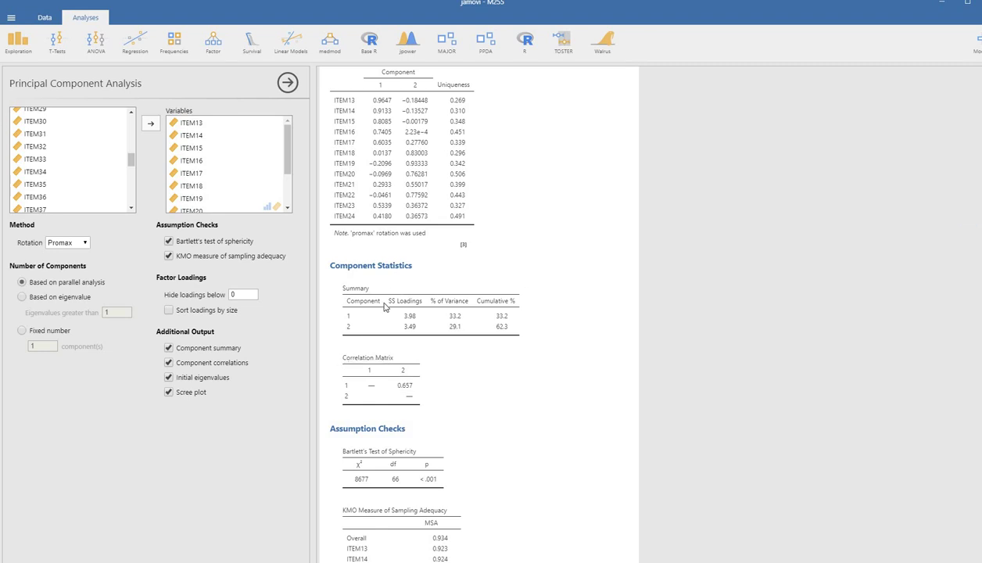